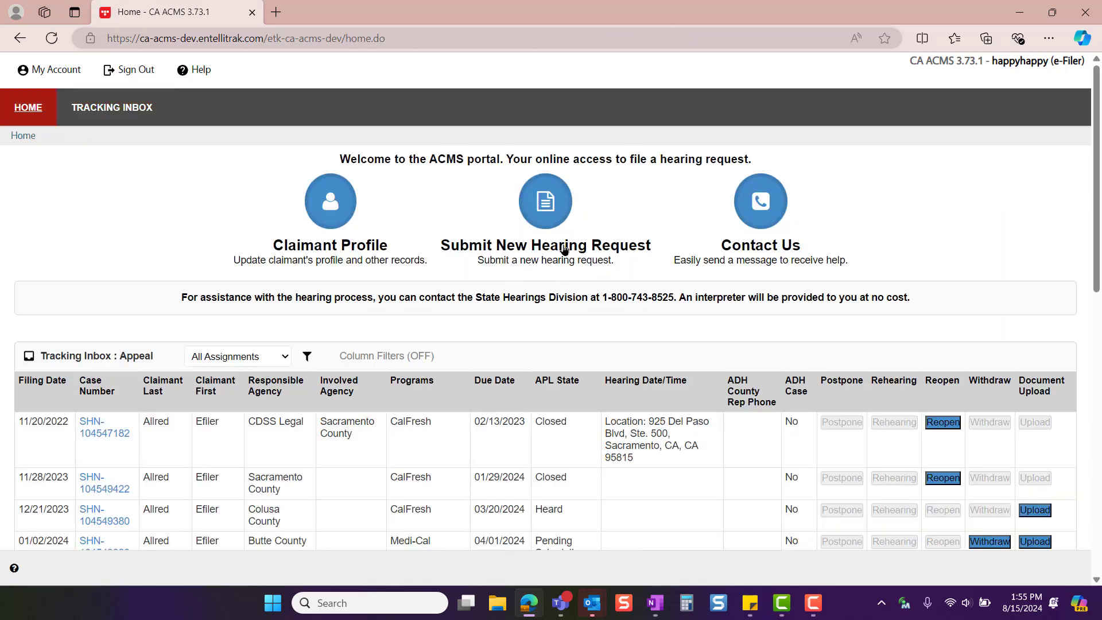
# View the Contact Us page, return to the home page and look through the appeals in the tracking inbox
pyautogui.click(779, 197)
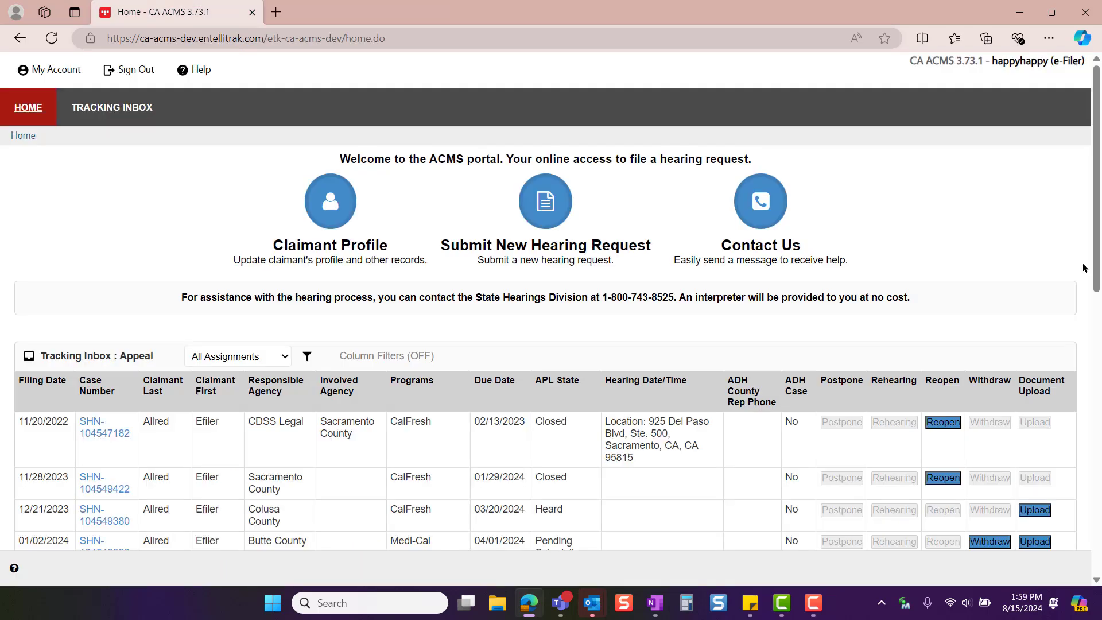
pyautogui.scroll(-4, 1085, 269)
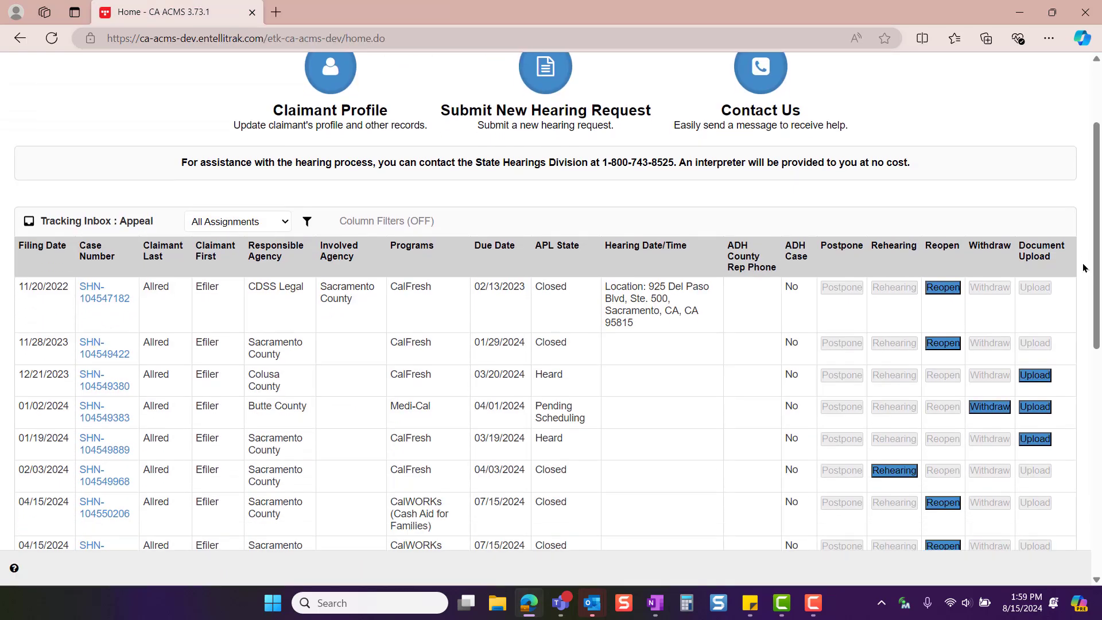
pyautogui.scroll(-1, 1086, 269)
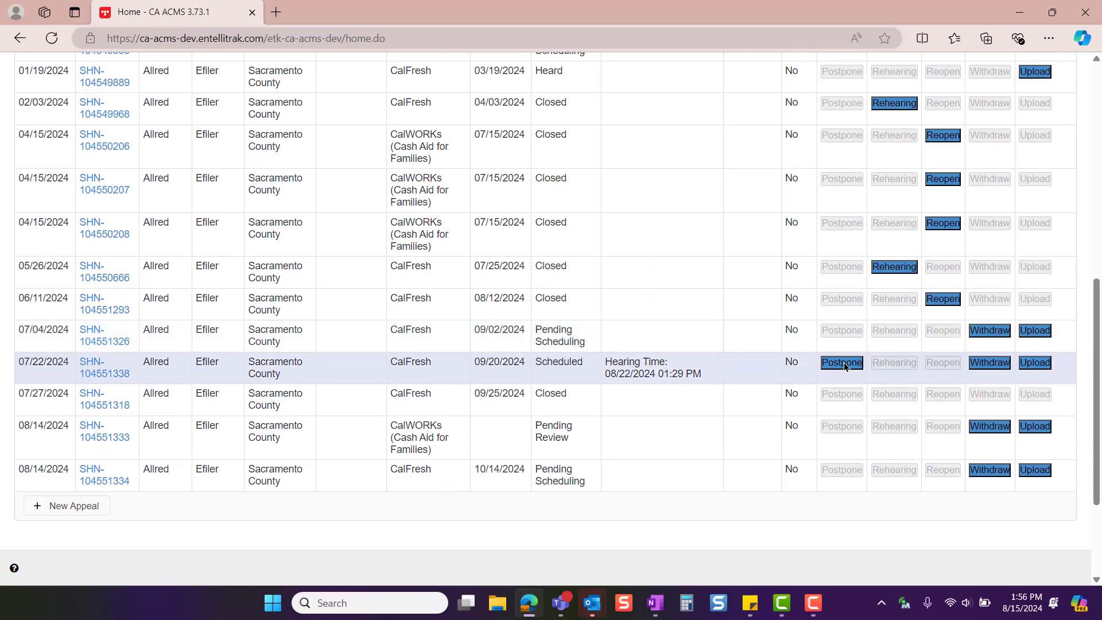
# View the postponement request form for the appeal filed 07/22/2024 and the rehearing form for the one filed 05/26/2024, returning to the inbox
pyautogui.click(841, 363)
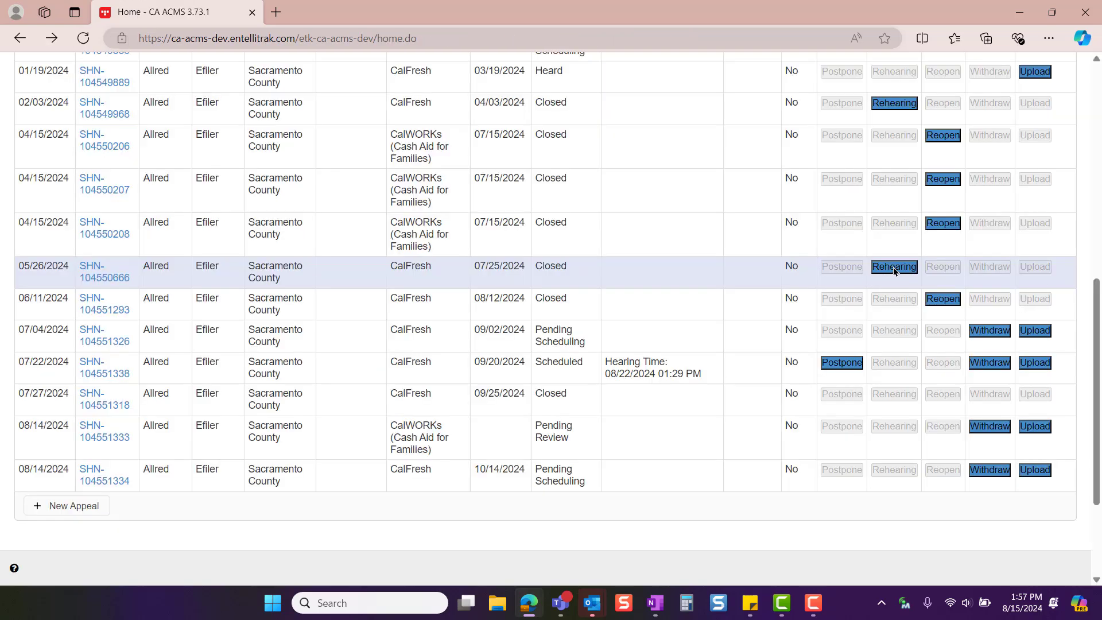
pyautogui.click(890, 267)
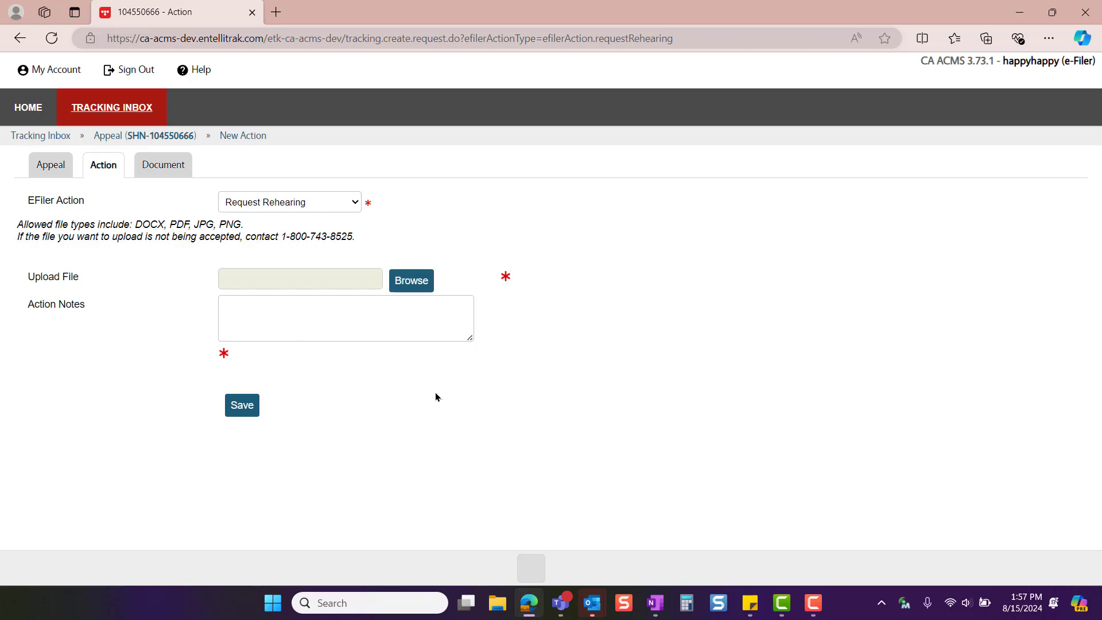
pyautogui.hotkey('alt', 'Left')
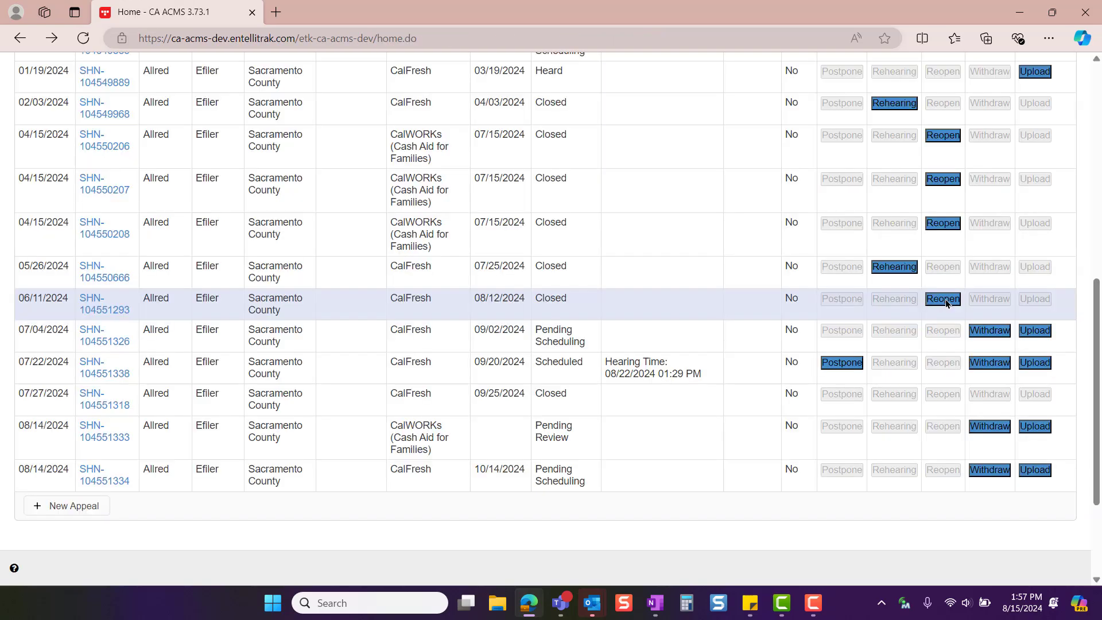
# View the reopen request form for the appeal filed 06/11/2024 and the withdrawal form for the one filed 07/04/2024, returning to the inbox
pyautogui.click(943, 299)
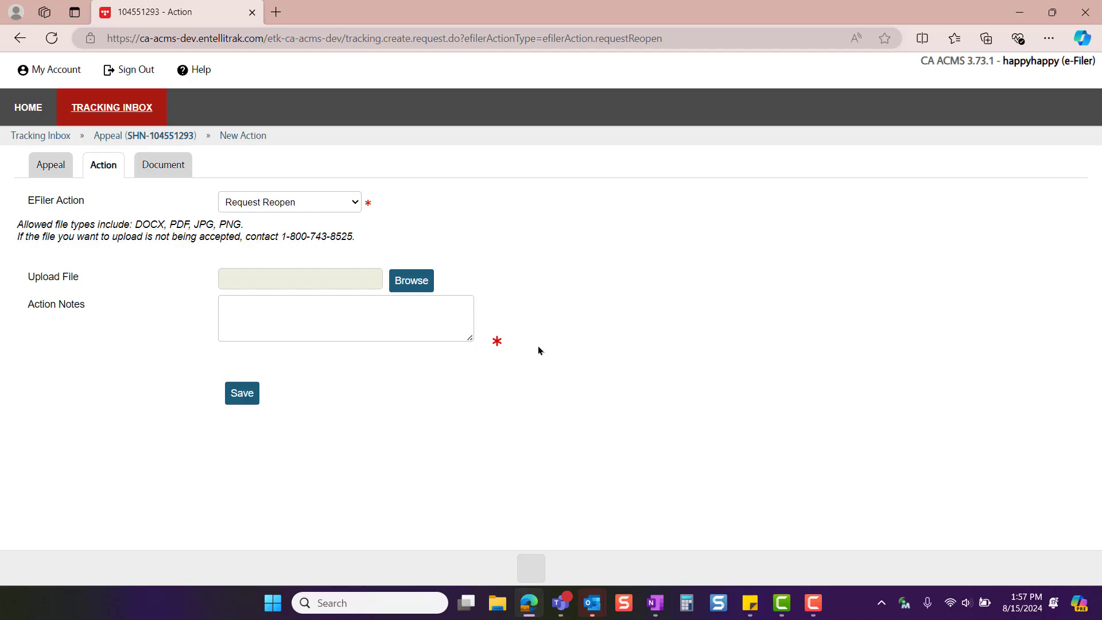
pyautogui.hotkey('alt', 'Left')
pyautogui.click(993, 331)
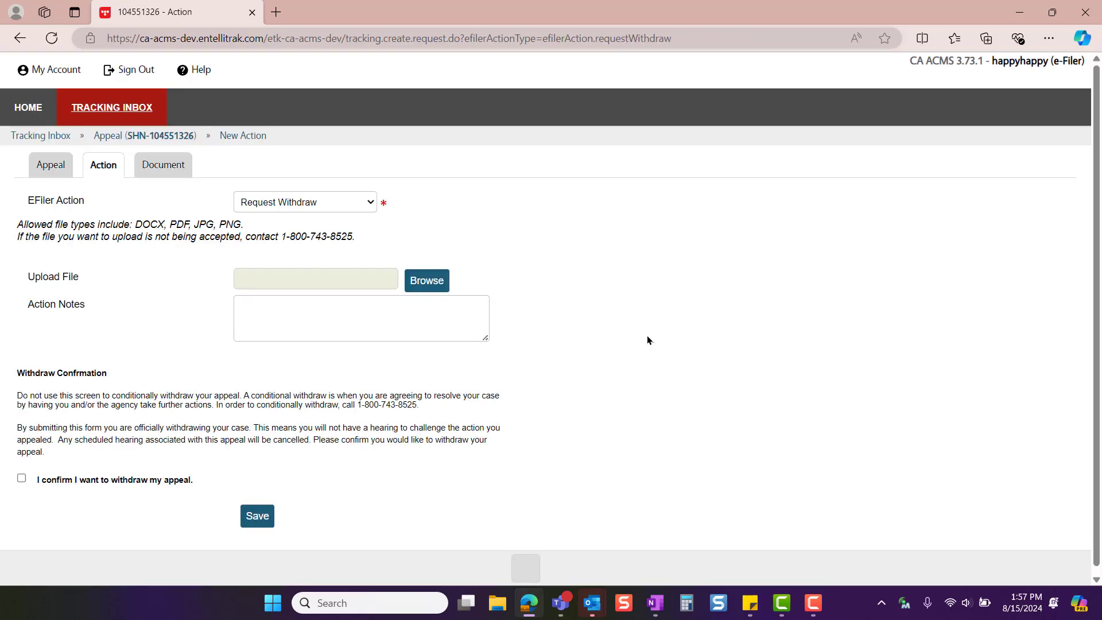
pyautogui.hotkey('alt', 'Left')
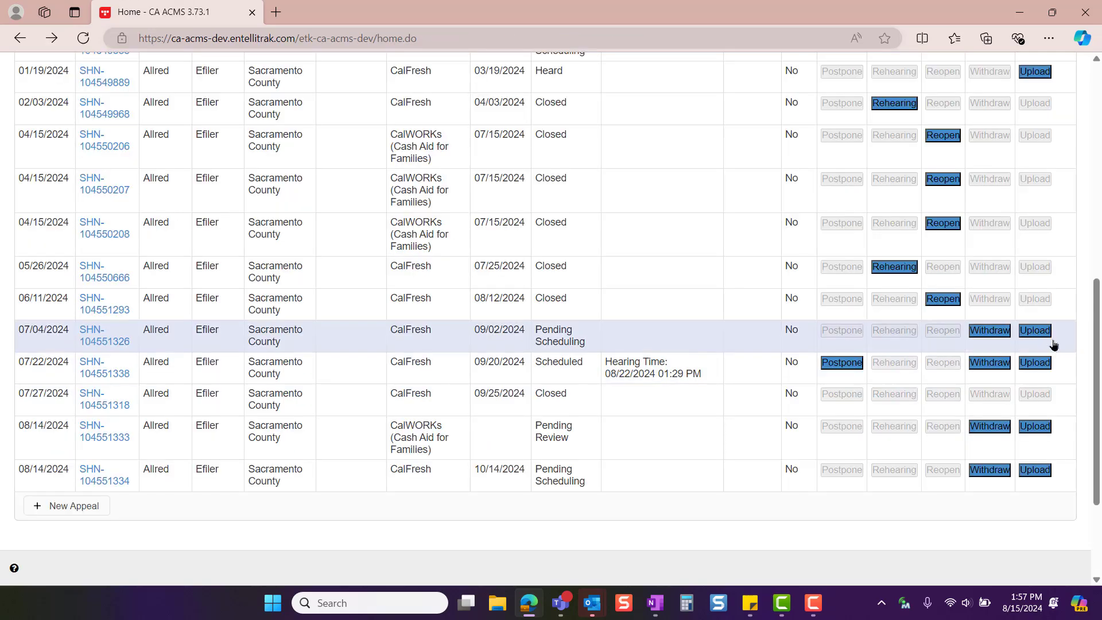
# Start a document upload for the Colusa County appeal filed 12/21/2023 and attach the file "Test pdf" from Sample Documents
pyautogui.scroll(2, 1060, 216)
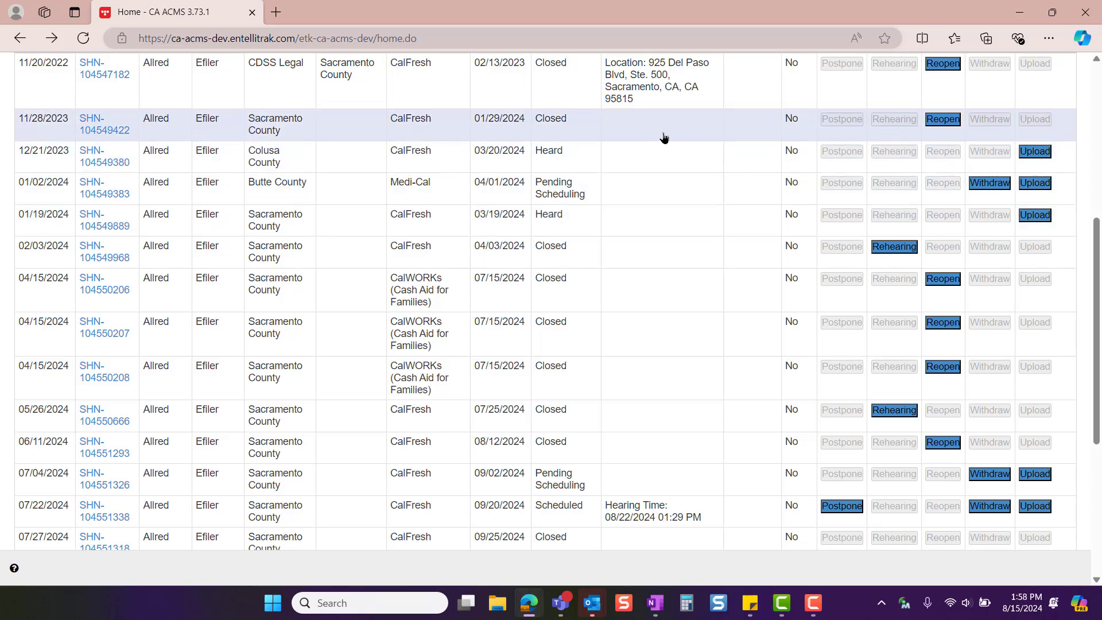
pyautogui.scroll(1, 1047, 180)
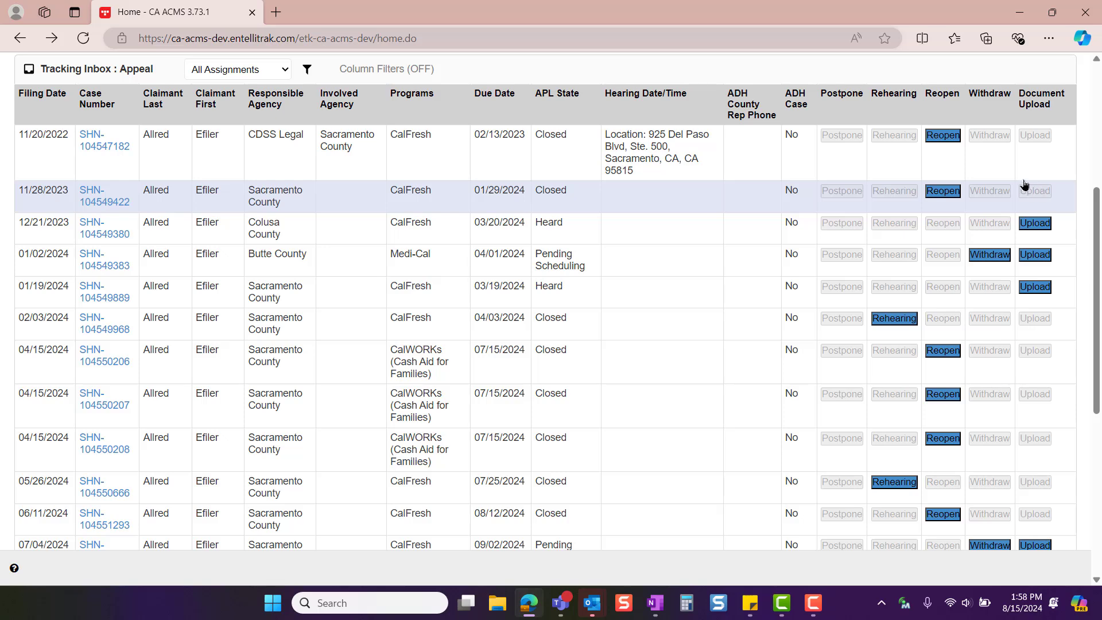
pyautogui.click(1042, 222)
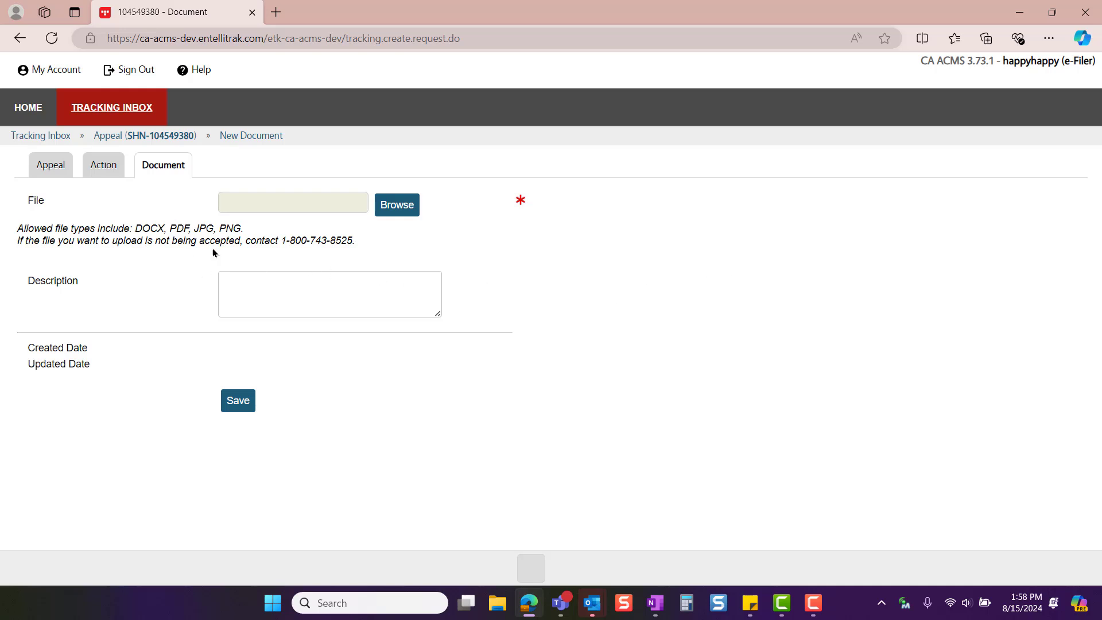
pyautogui.click(405, 206)
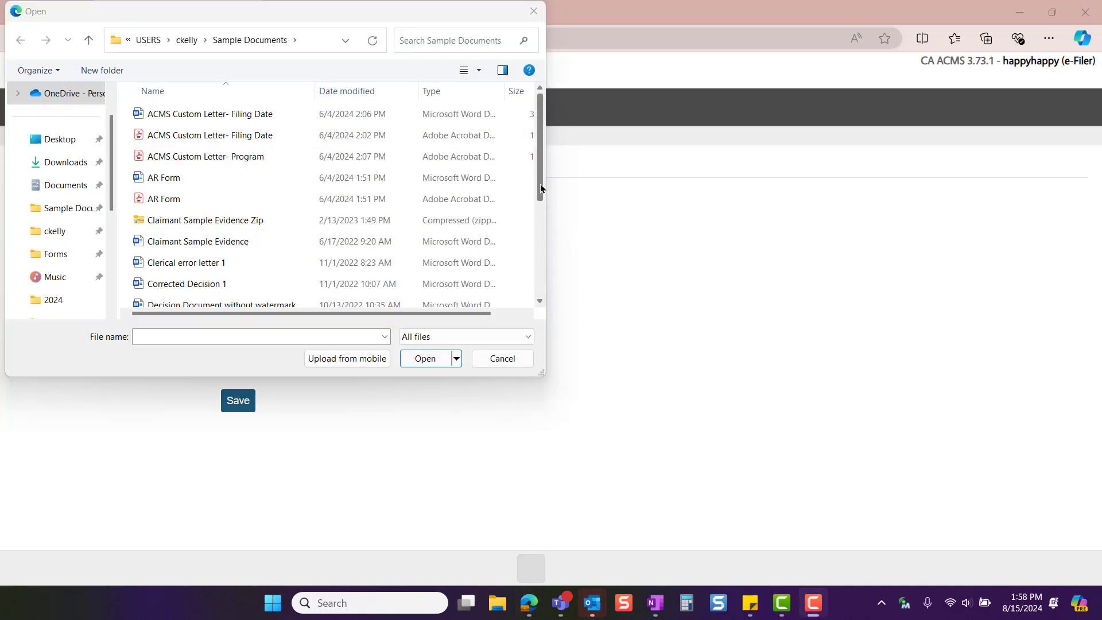
pyautogui.moveTo(540, 186); pyautogui.dragTo(540, 290)
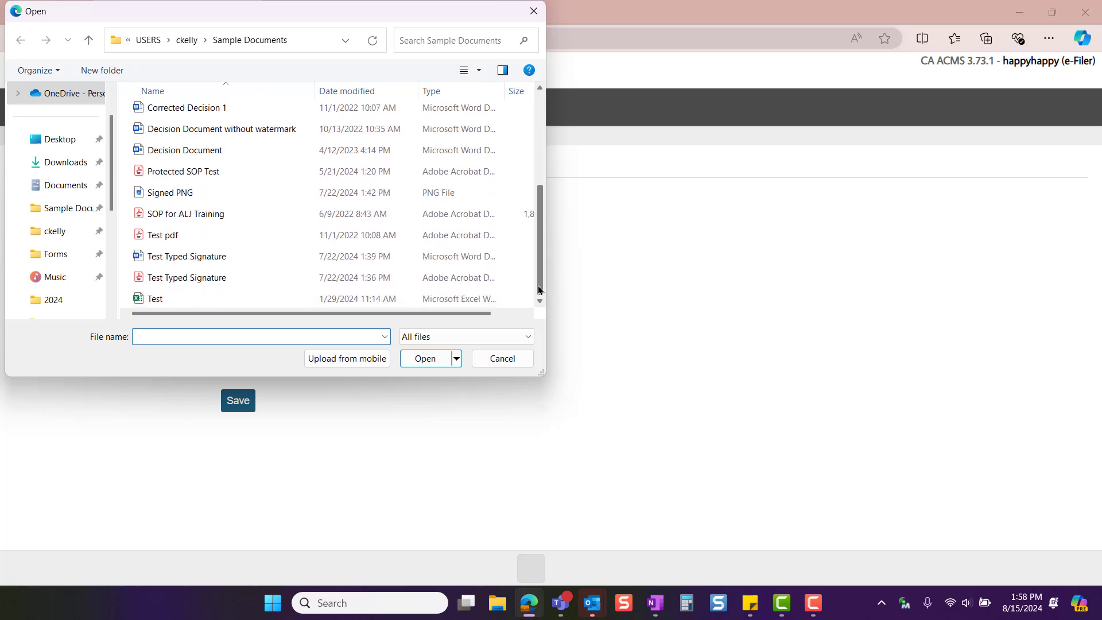
pyautogui.click(350, 235)
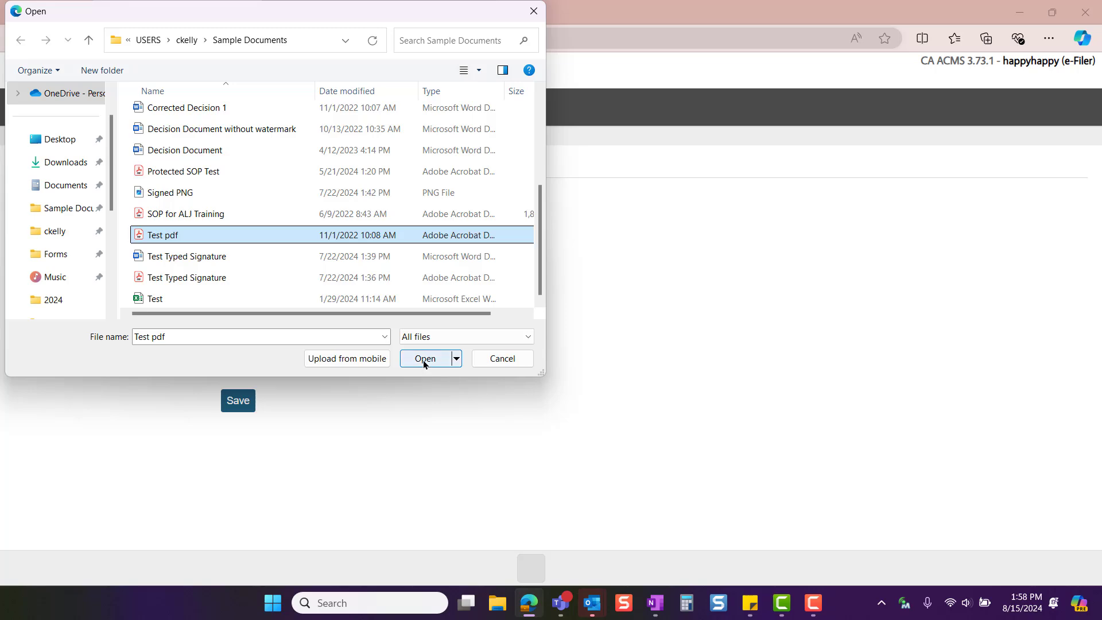
pyautogui.click(425, 359)
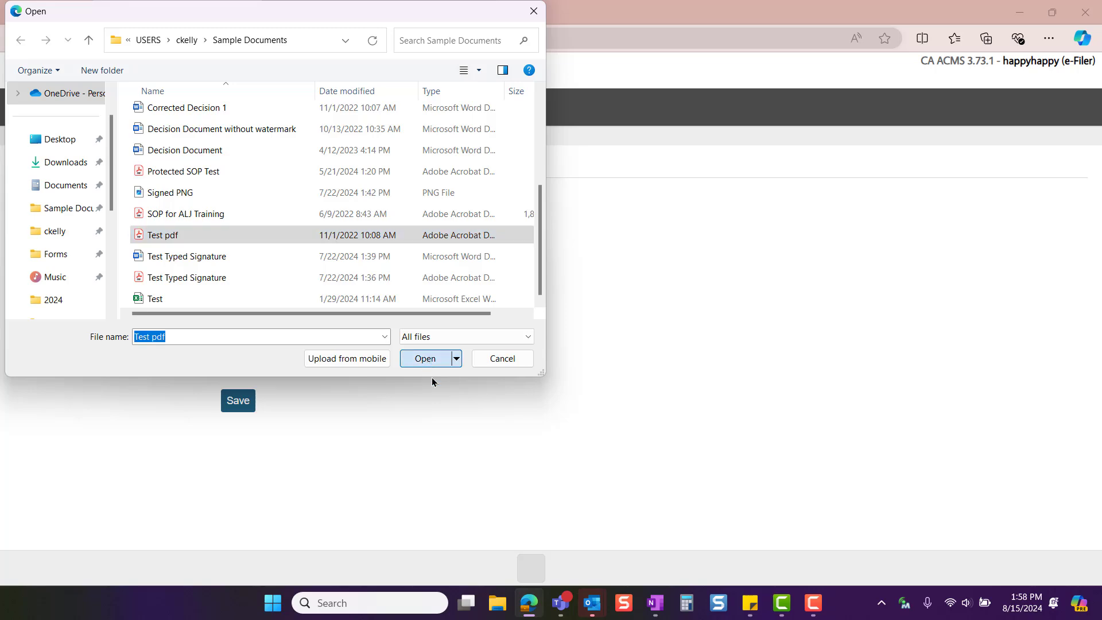
# Enter "Test" as the document's description and save the upload
pyautogui.click(253, 289)
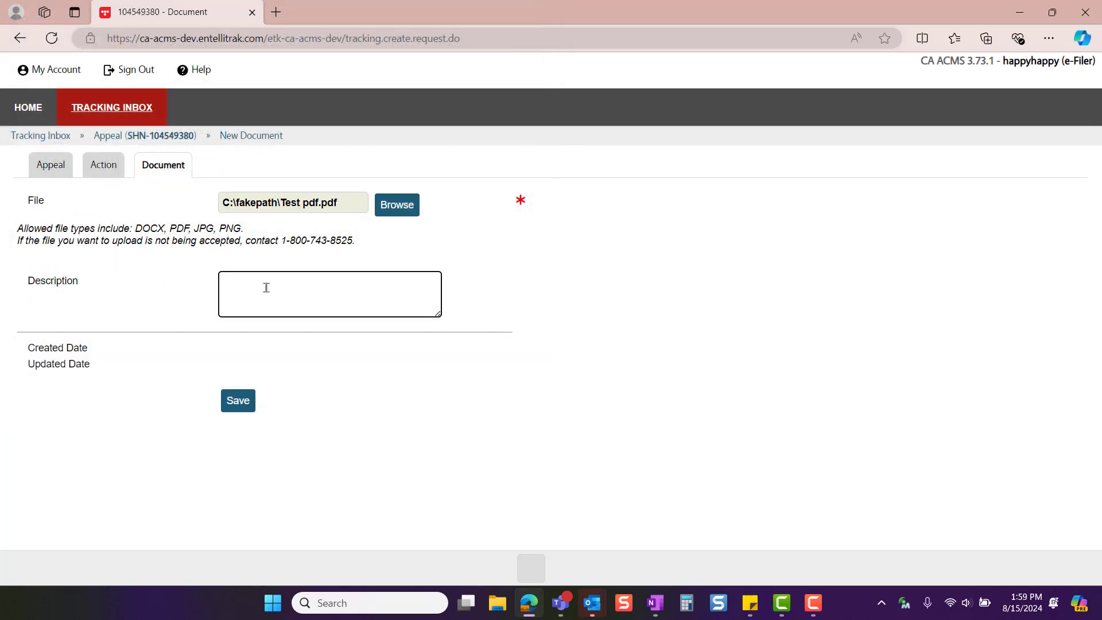
pyautogui.write('Test')
pyautogui.click(237, 401)
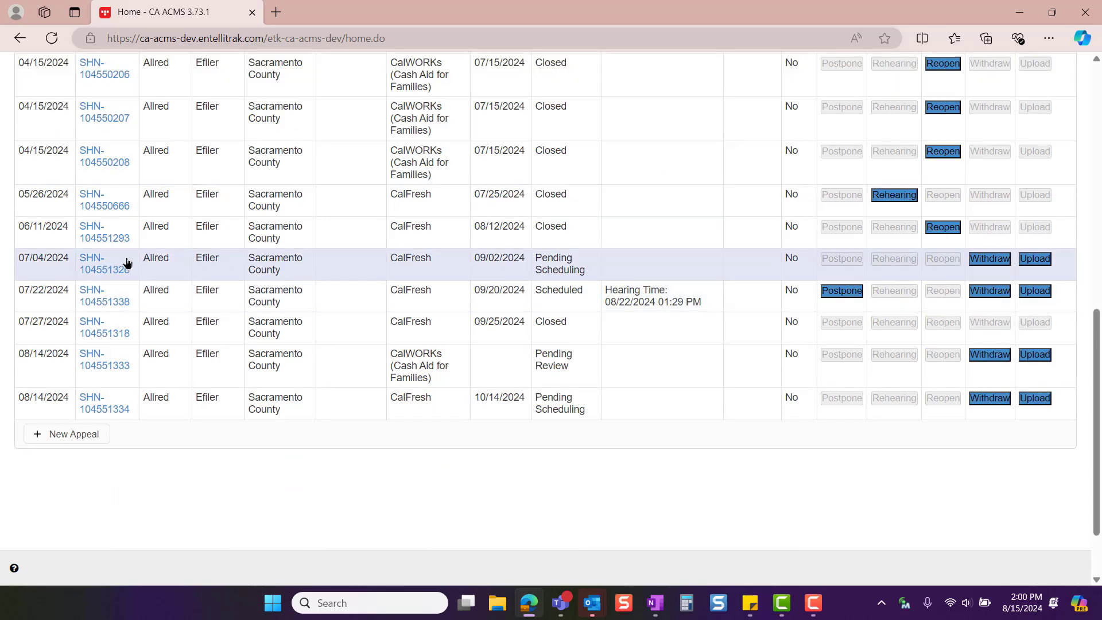
# Open the appeal filed 07/04/2024 and review its confirmation form from the hearing representative through the supporting documents
pyautogui.click(88, 269)
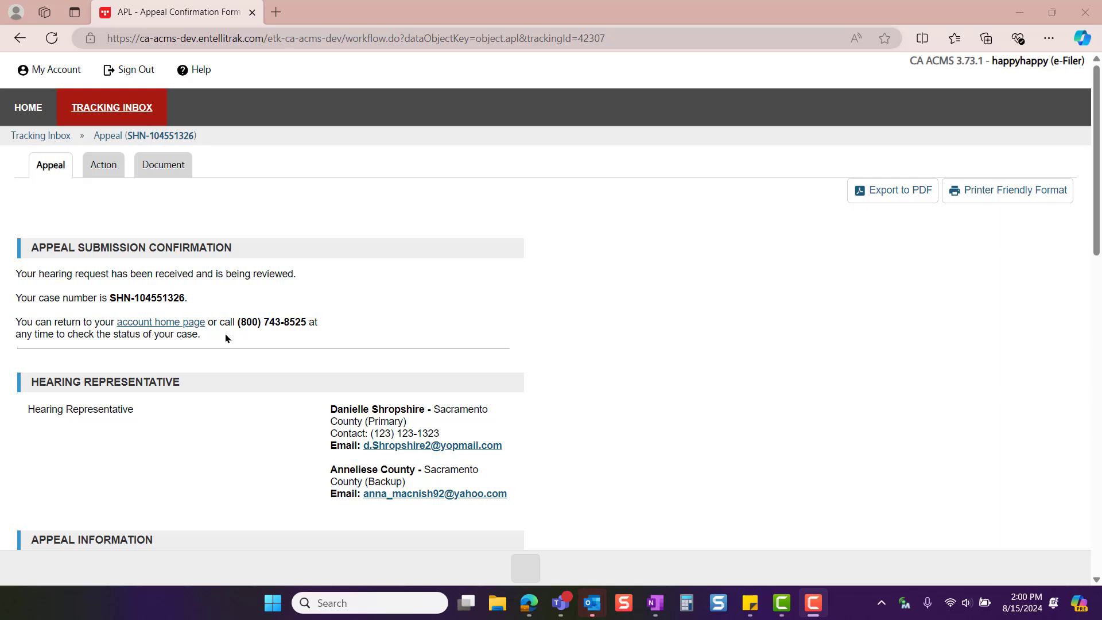
pyautogui.scroll(-5, 533, 125)
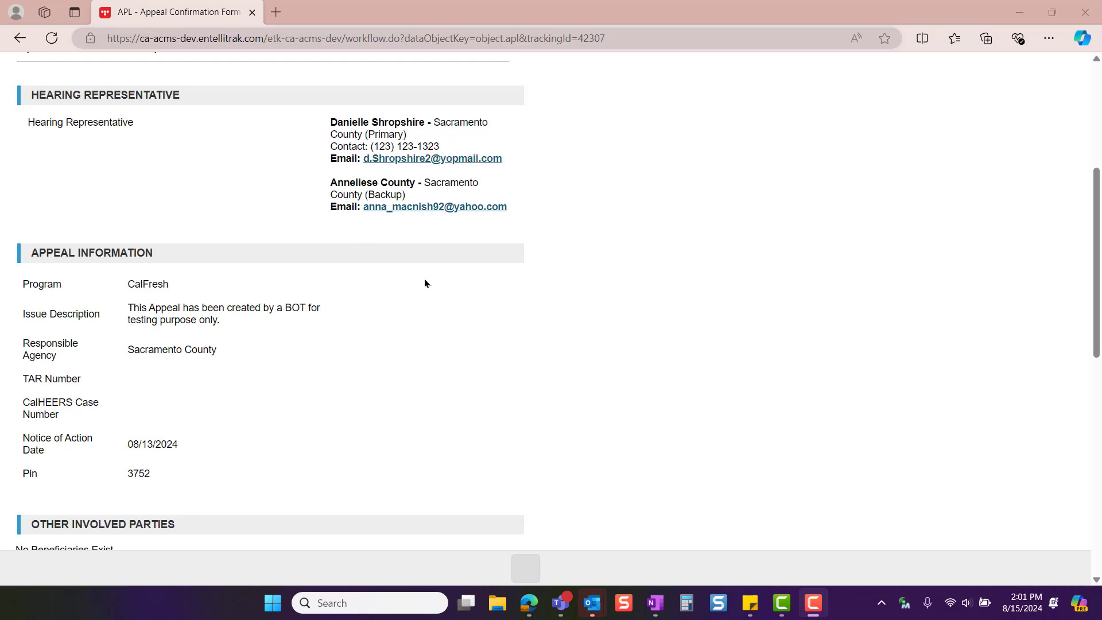
pyautogui.scroll(-3, 474, 295)
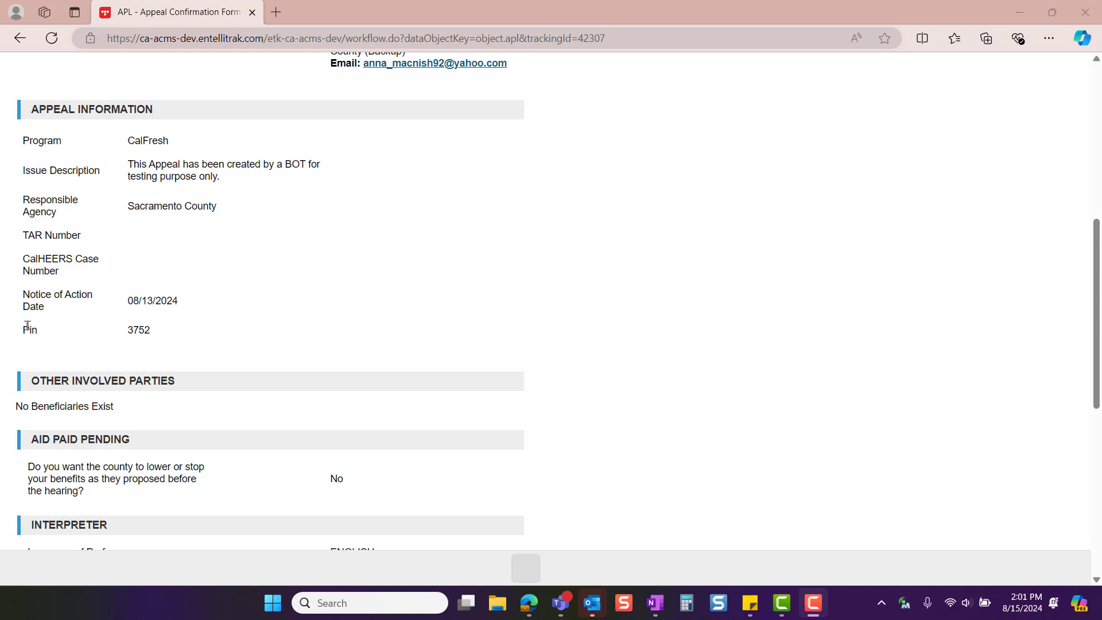
pyautogui.scroll(-3, 99, 334)
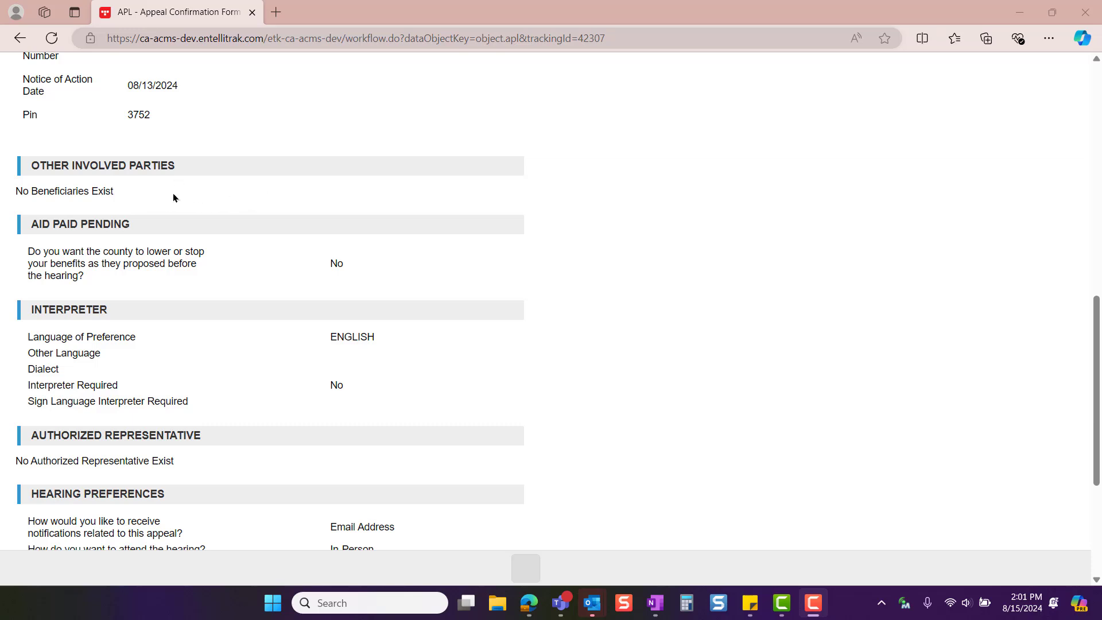
pyautogui.scroll(-2, 258, 132)
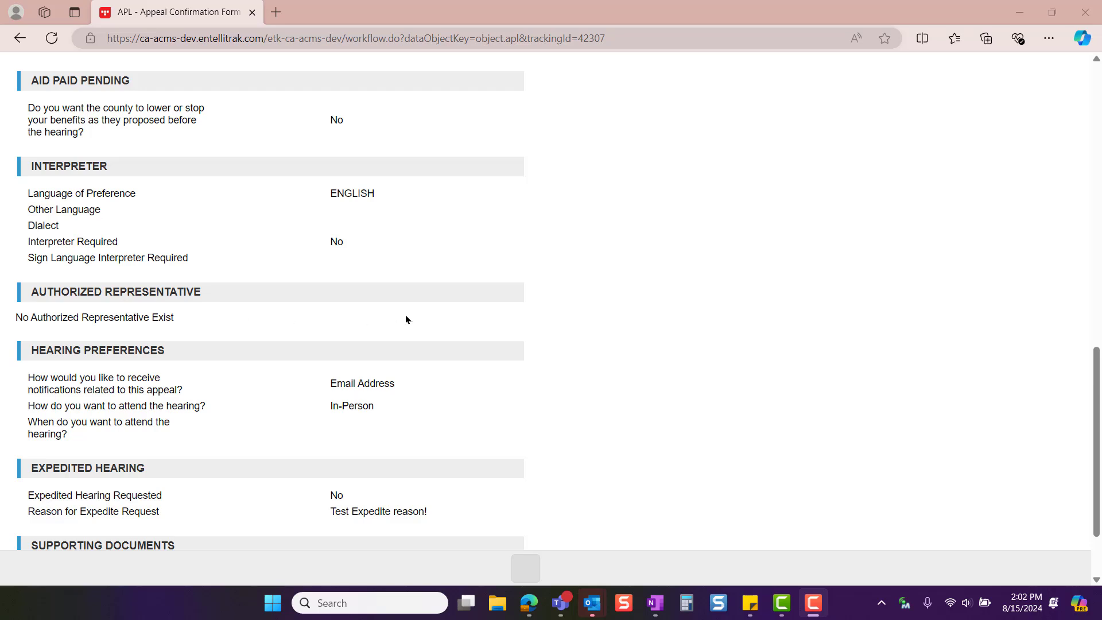
pyautogui.scroll(-2, 250, 271)
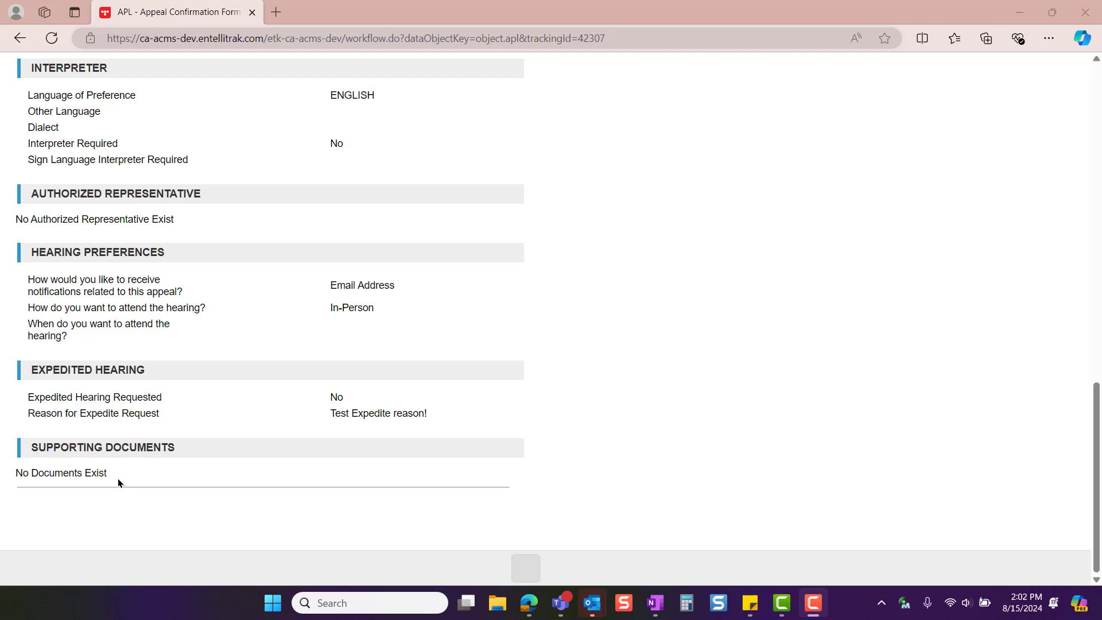
# Start a new action for this appeal and view the available EFiler Action options
pyautogui.moveTo(56, 165)
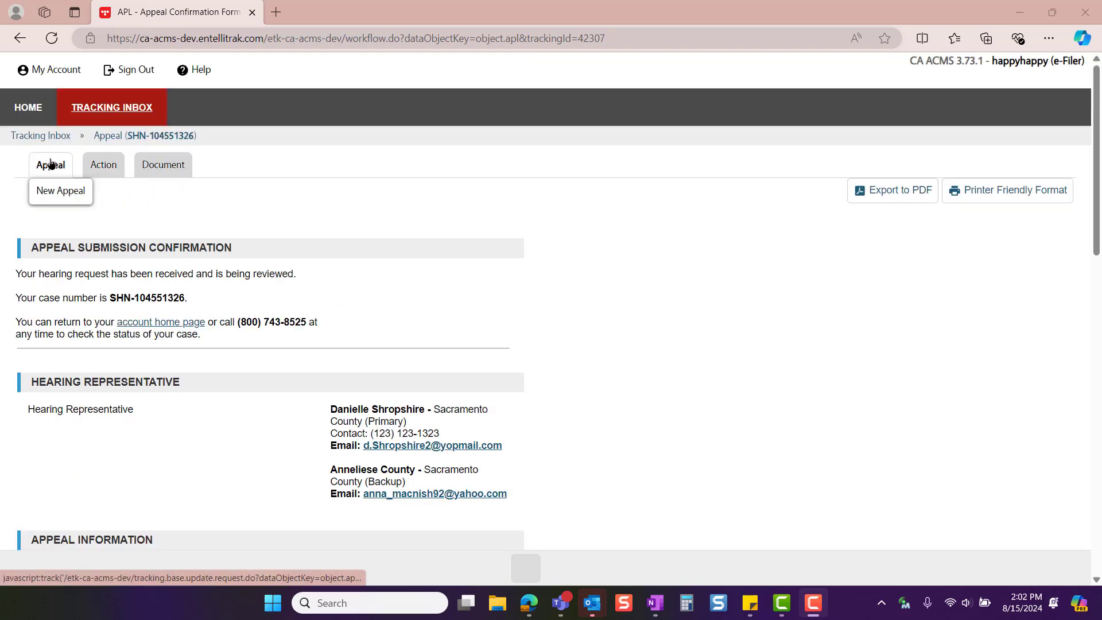
pyautogui.click(95, 165)
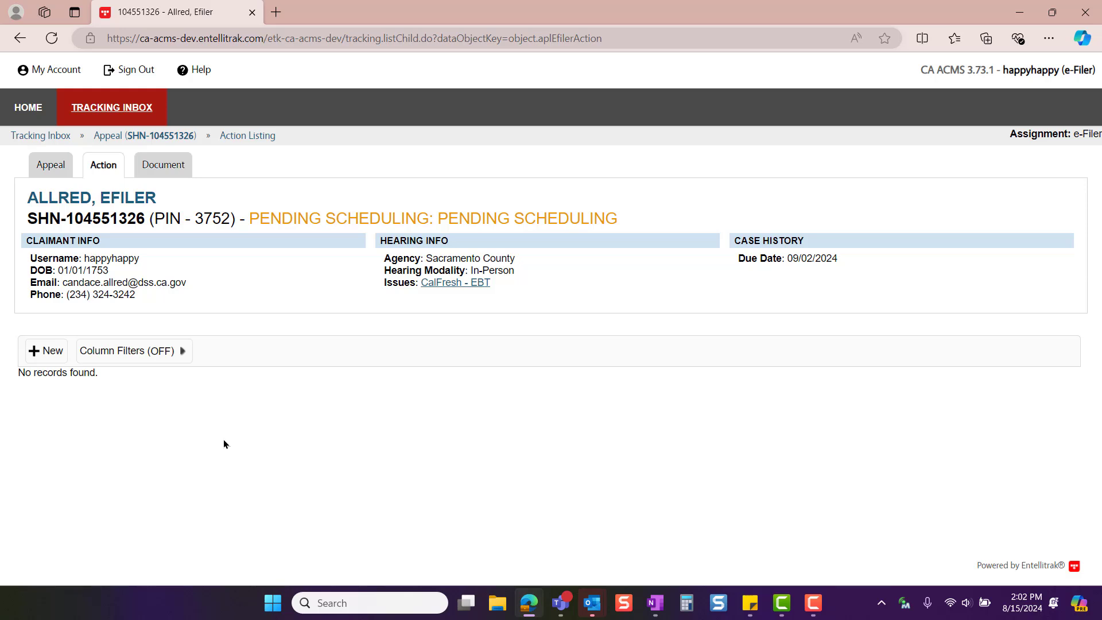
pyautogui.click(48, 357)
pyautogui.click(357, 202)
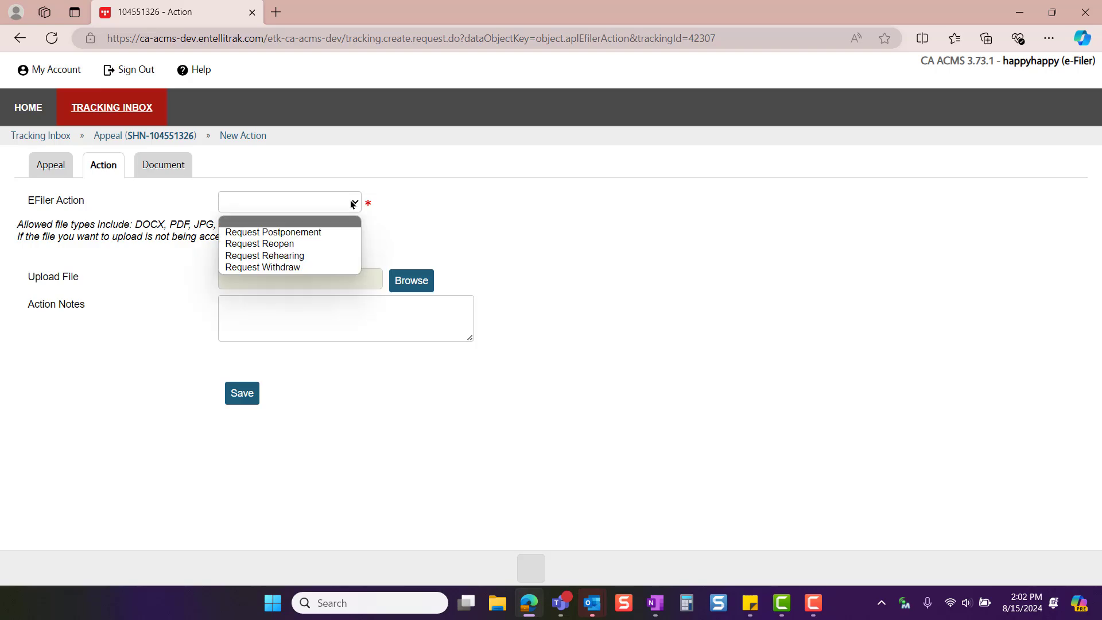
# Download and view the Acknowledgement Letter PDF from the appeal's documents, close it and select the acknowledgement's record
pyautogui.click(166, 164)
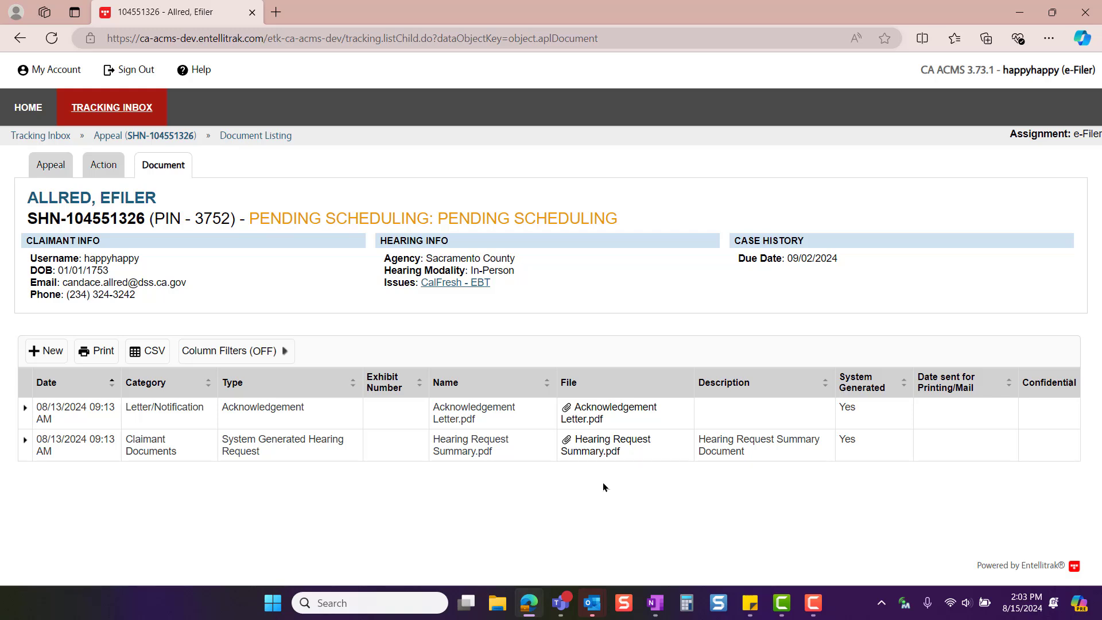
pyautogui.click(586, 412)
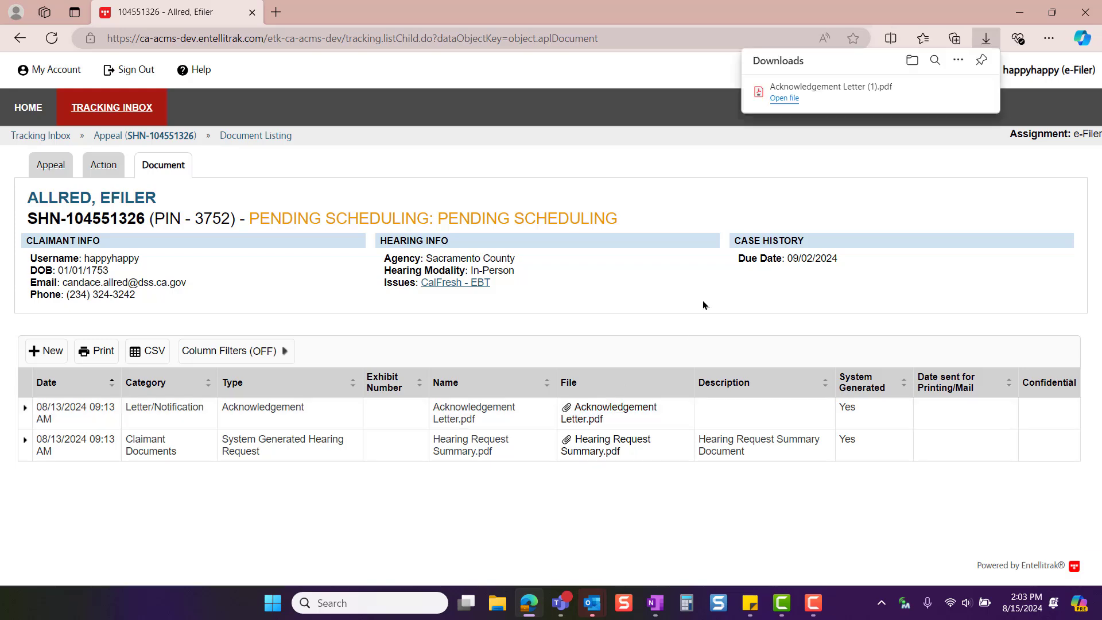
pyautogui.click(784, 98)
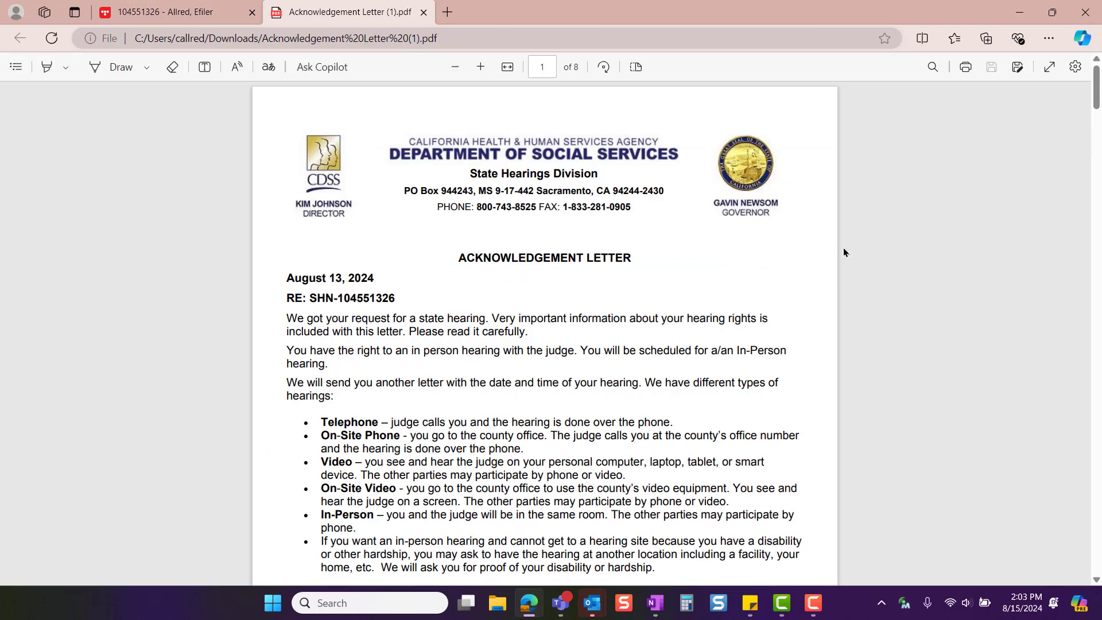
pyautogui.hotkey('ctrl', 'w')
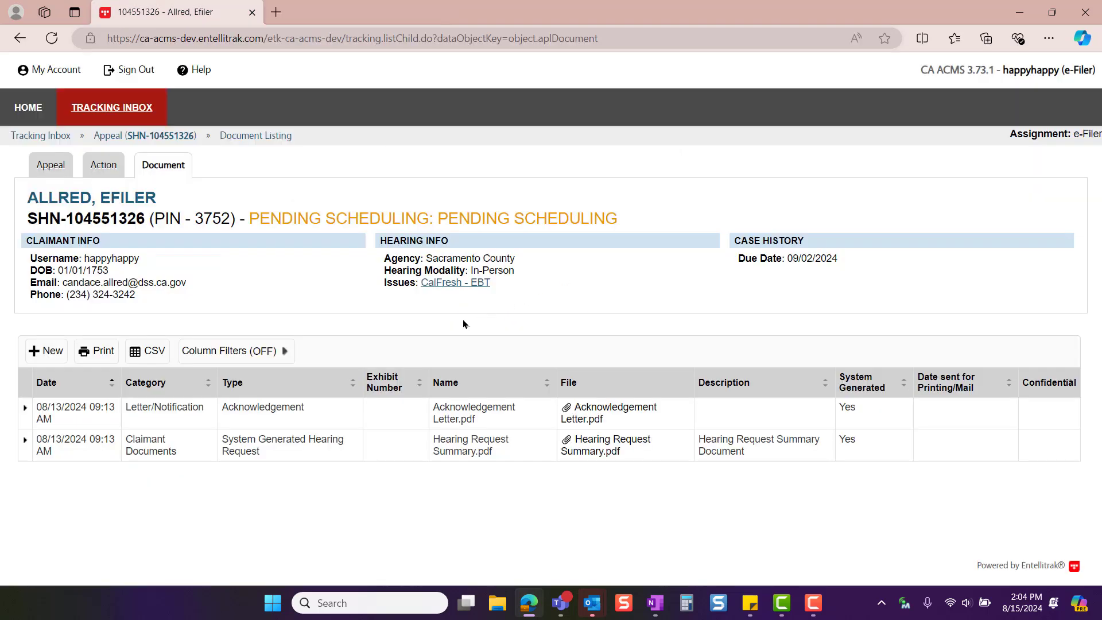
pyautogui.click(391, 412)
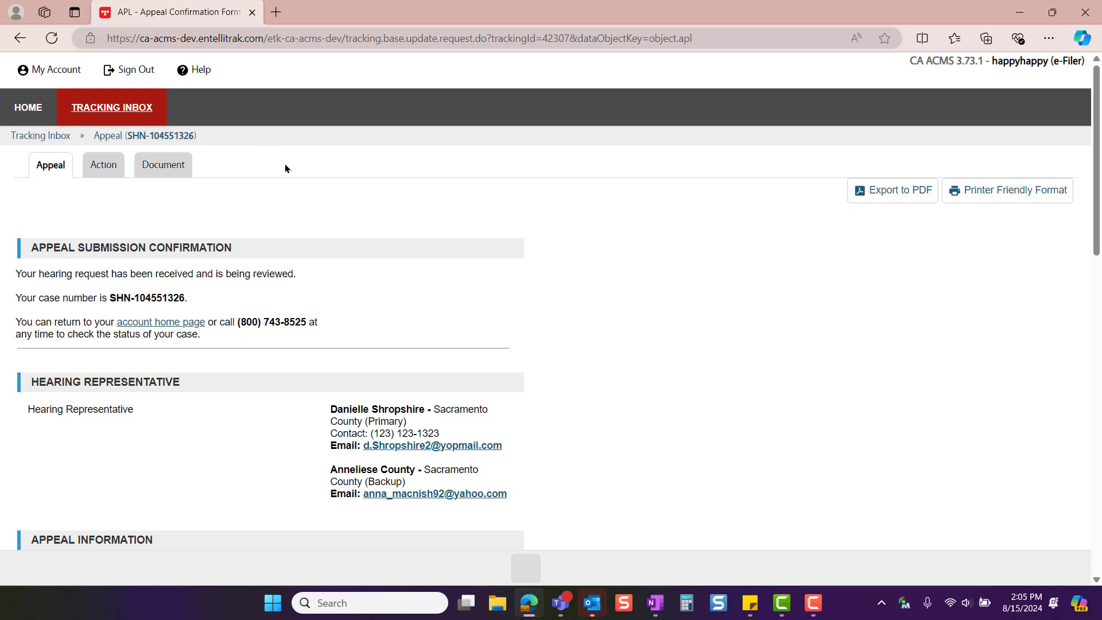
# Return to the portal home page and open the account's password change form
pyautogui.click(34, 111)
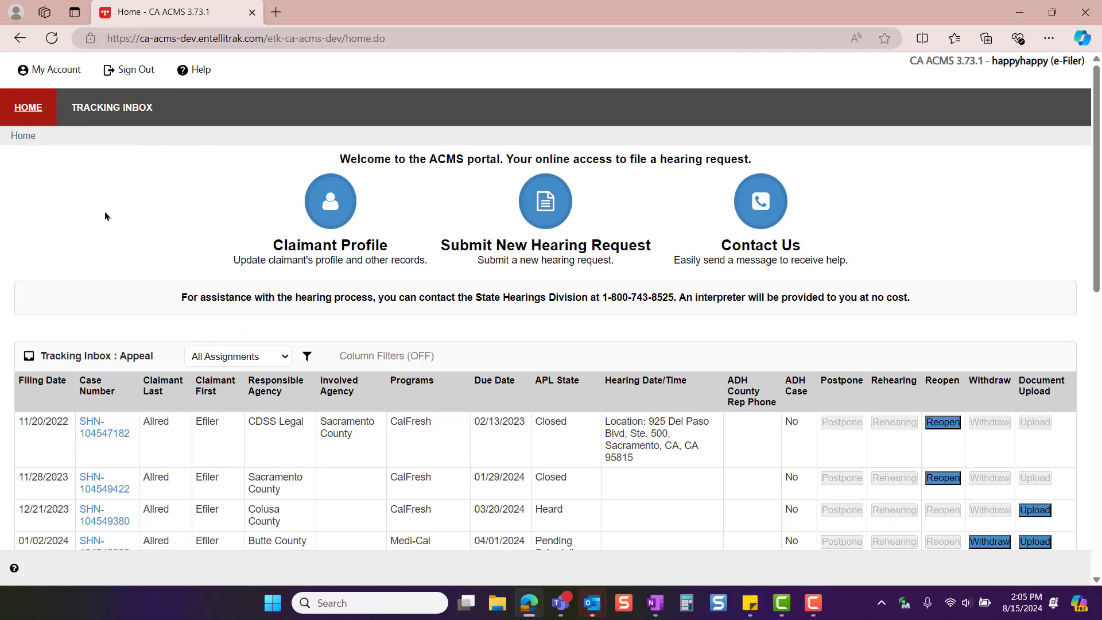
pyautogui.moveTo(80, 70)
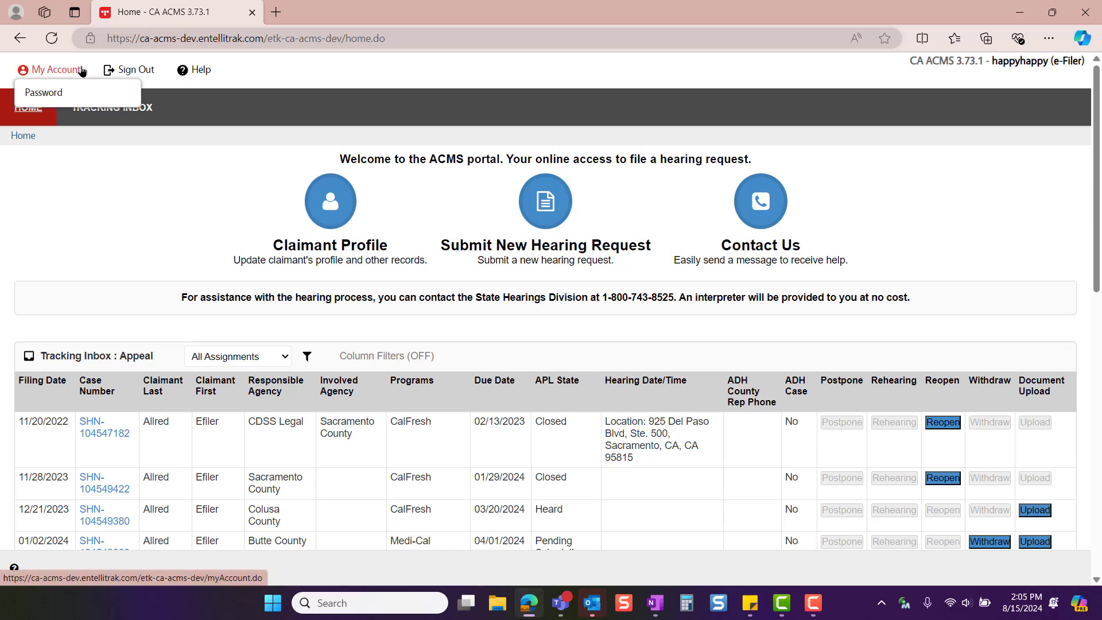
pyautogui.click(96, 94)
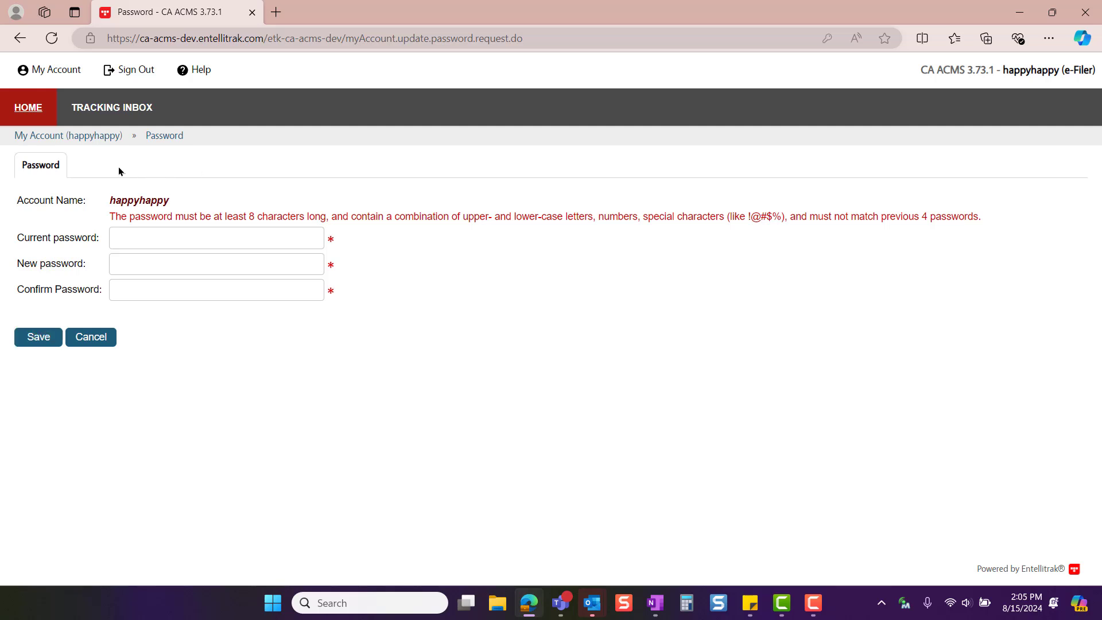
# Return to the portal home page, open the claimant profile and look through its personal and demographic information
pyautogui.click(35, 104)
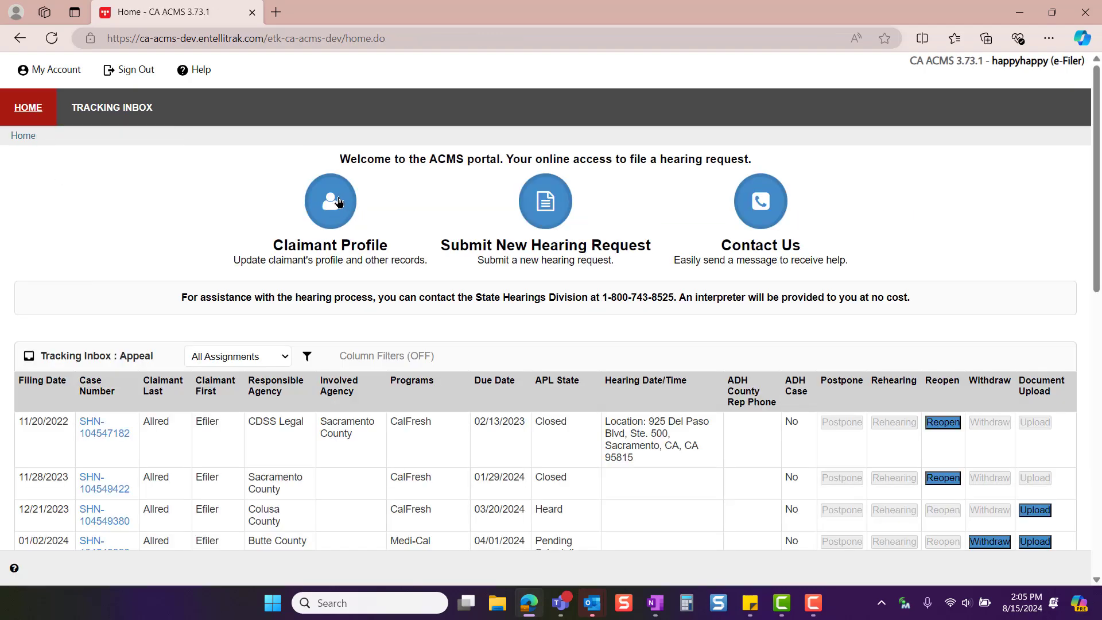
pyautogui.click(339, 202)
pyautogui.scroll(-20, 627, 364)
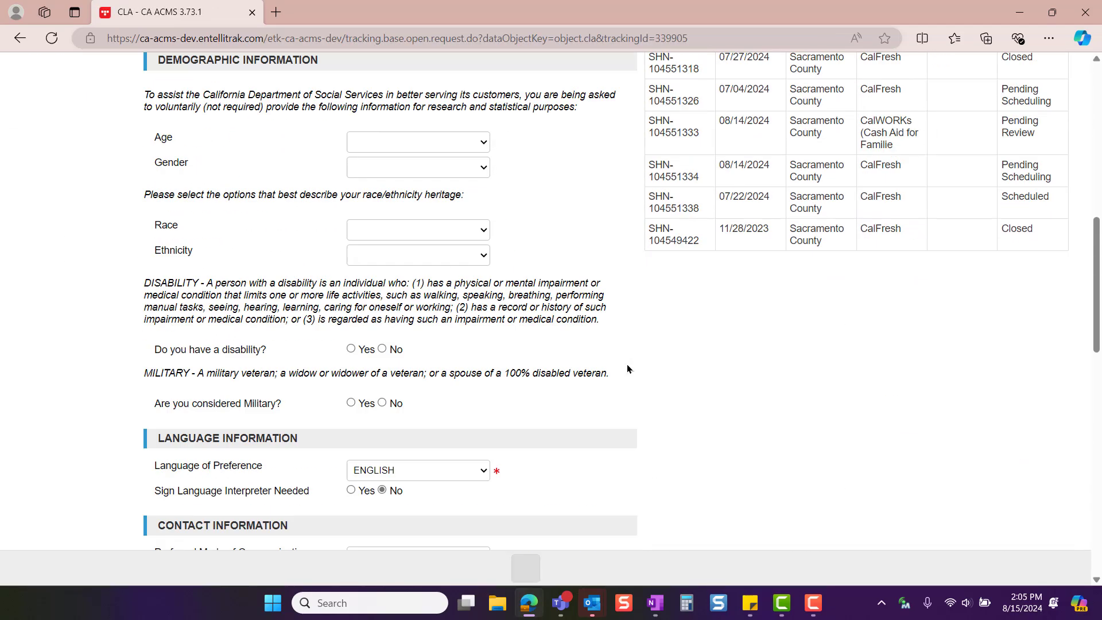
# Change the account's security question to "What is your mother's maiden name?", enter the security answer and save the claimant profile
pyautogui.click(550, 387)
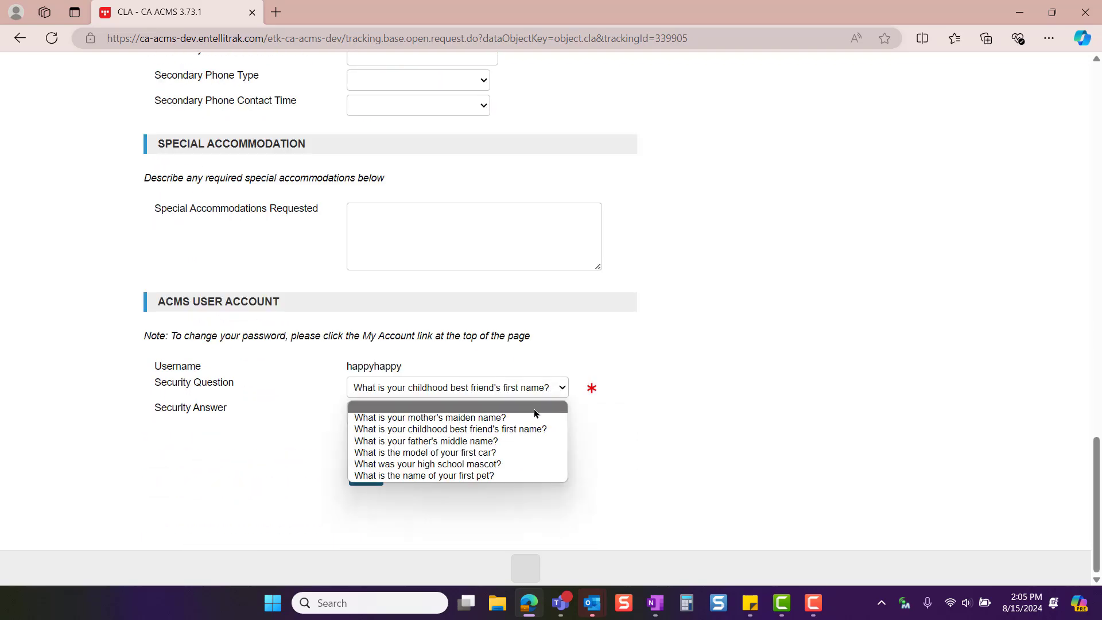
pyautogui.click(533, 408)
pyautogui.press('Tab')
pyautogui.click(364, 475)
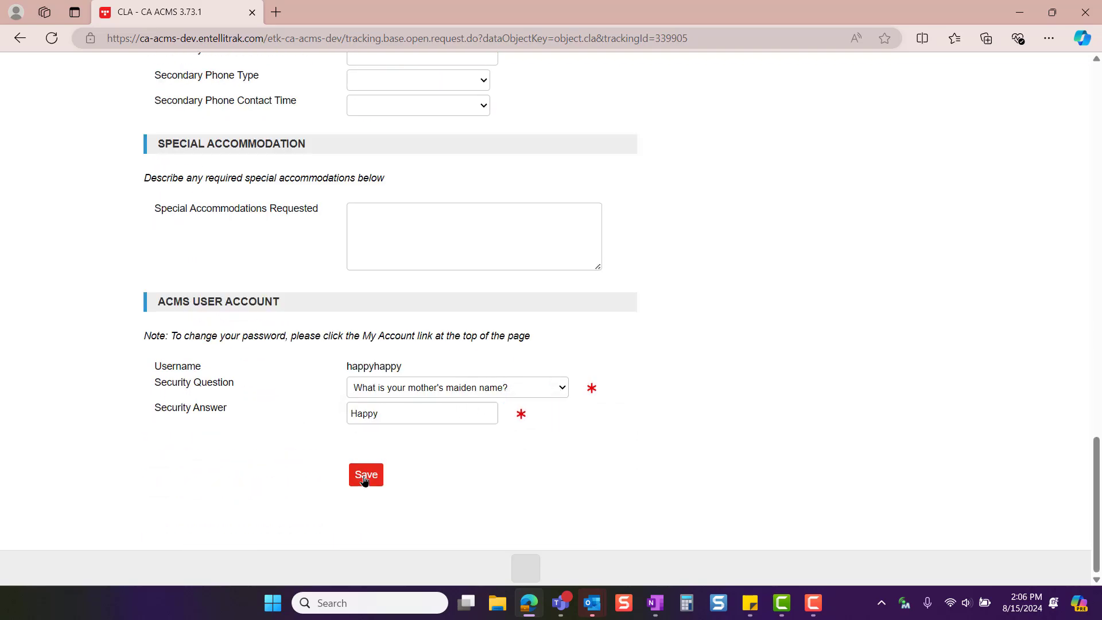
pyautogui.click(621, 131)
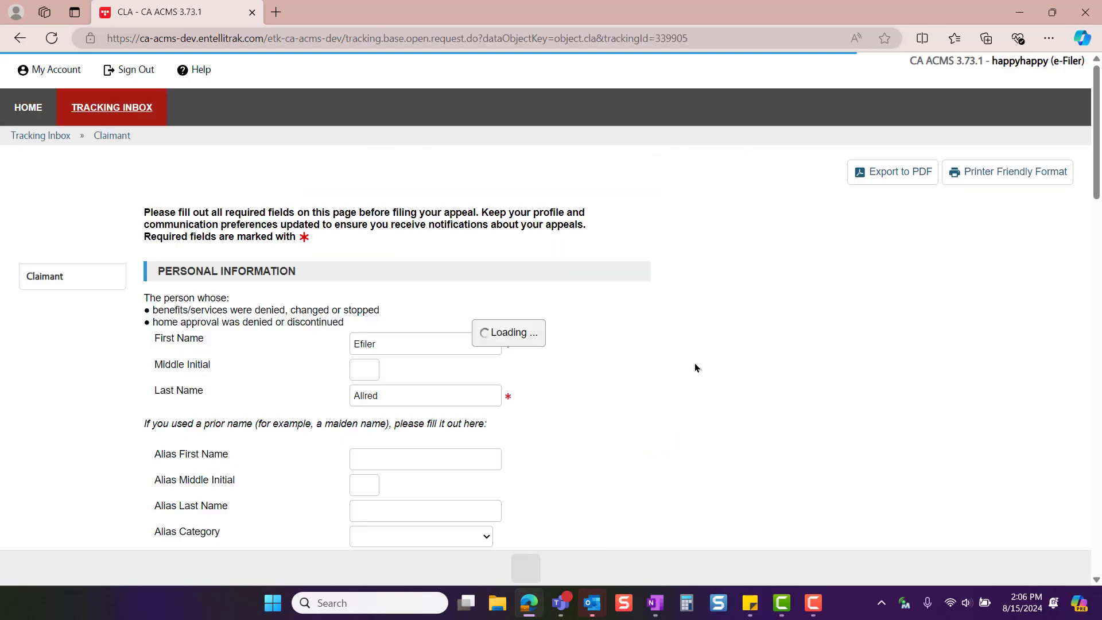
pyautogui.scroll(-15, 694, 362)
pyautogui.scroll(-10, 625, 413)
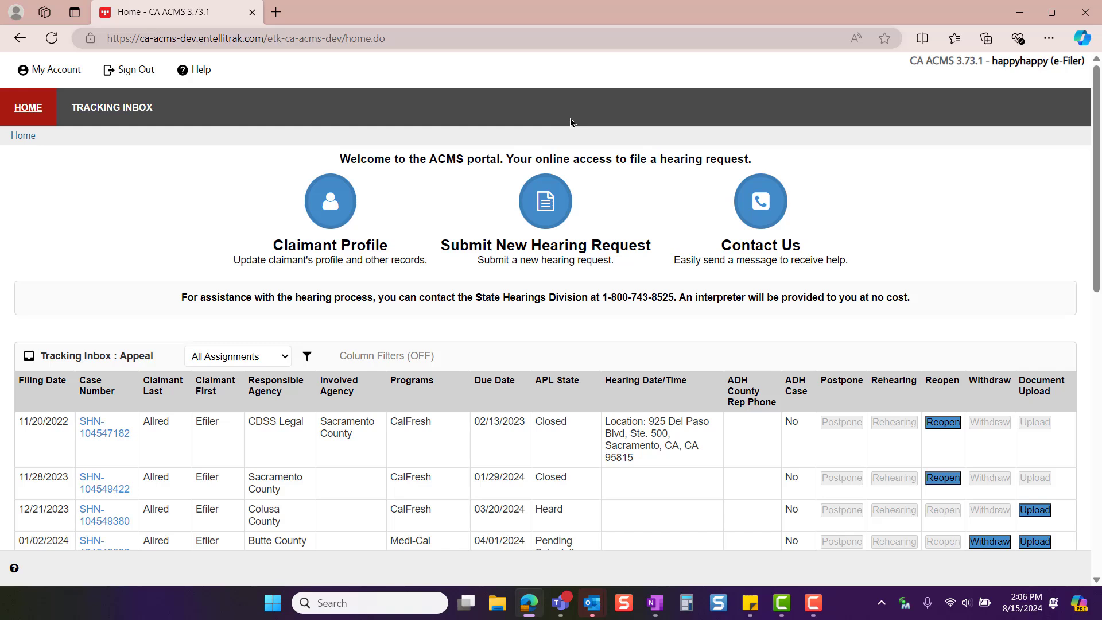
# Start a new hearing request for Sacramento County and CalWORKs (Cash Aid for Families), describe the issue as "Test", and save to continue
pyautogui.click(548, 202)
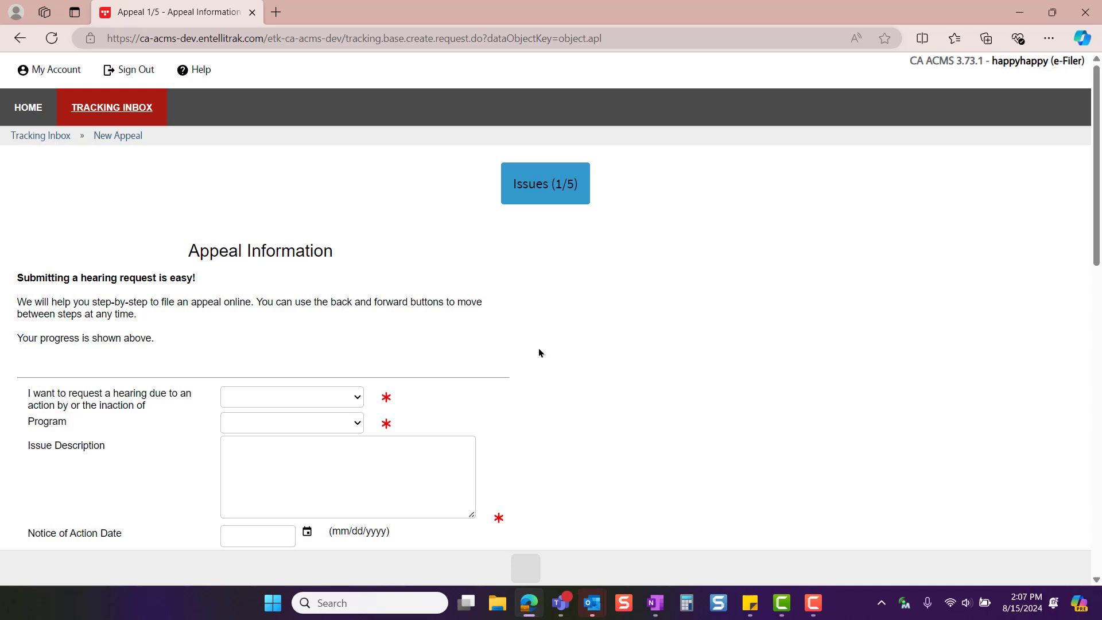
pyautogui.click(326, 423)
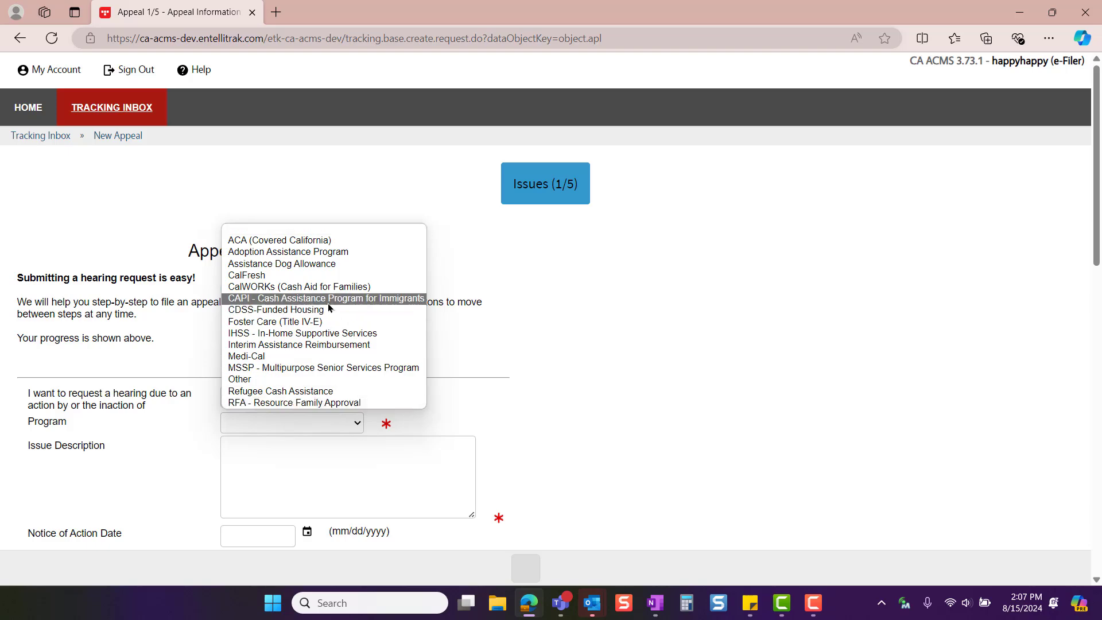
pyautogui.click(338, 287)
pyautogui.click(342, 463)
pyautogui.write('Test')
pyautogui.scroll(-4, 548, 438)
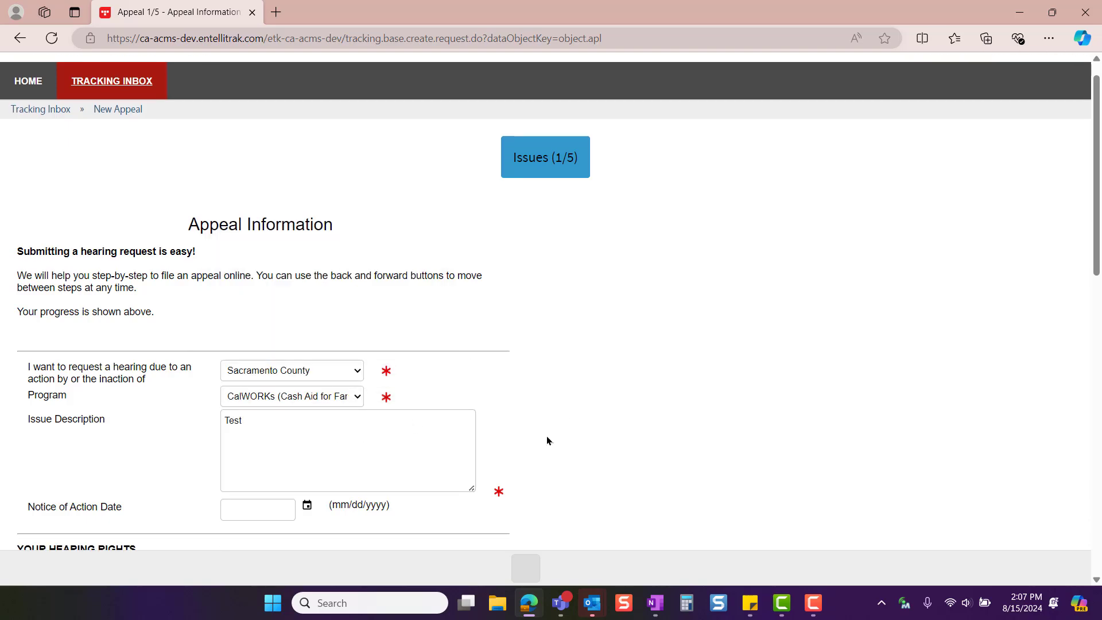
pyautogui.scroll(-1, 566, 434)
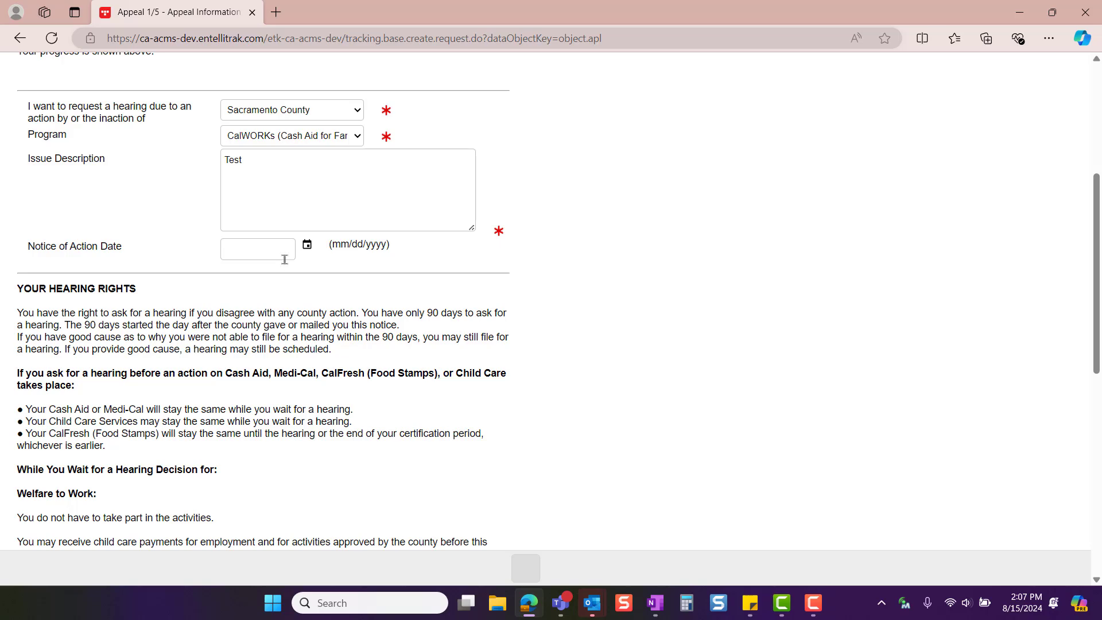
pyautogui.scroll(-10, 521, 319)
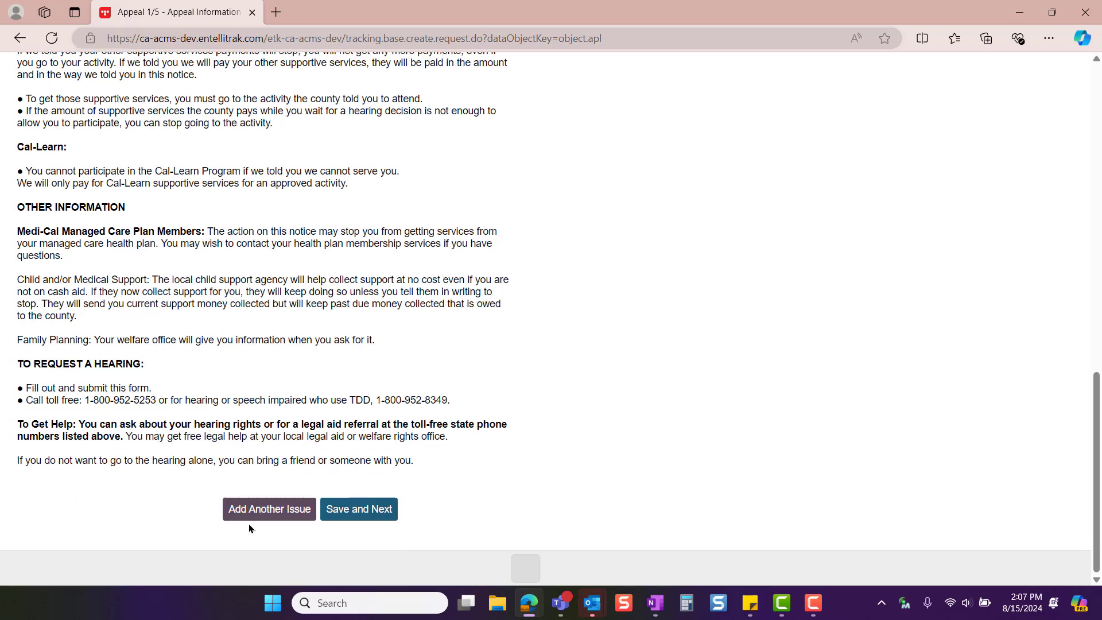
pyautogui.click(364, 511)
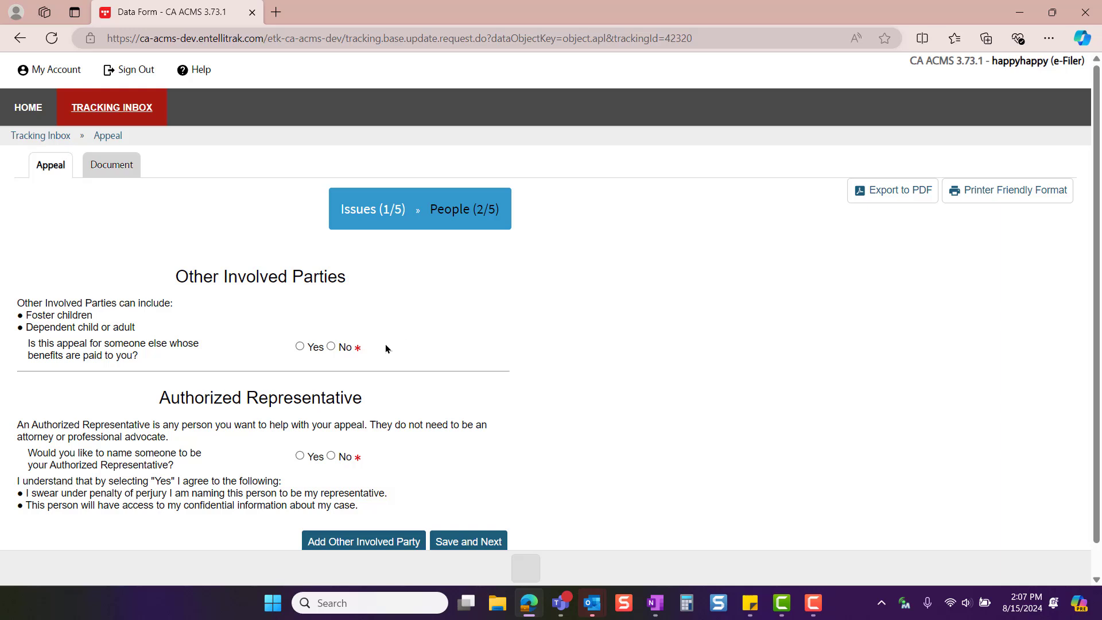
# View the other involved party fields by answering Yes, and set the appeal for someone else question to No
pyautogui.click(300, 346)
pyautogui.scroll(-5, 311, 347)
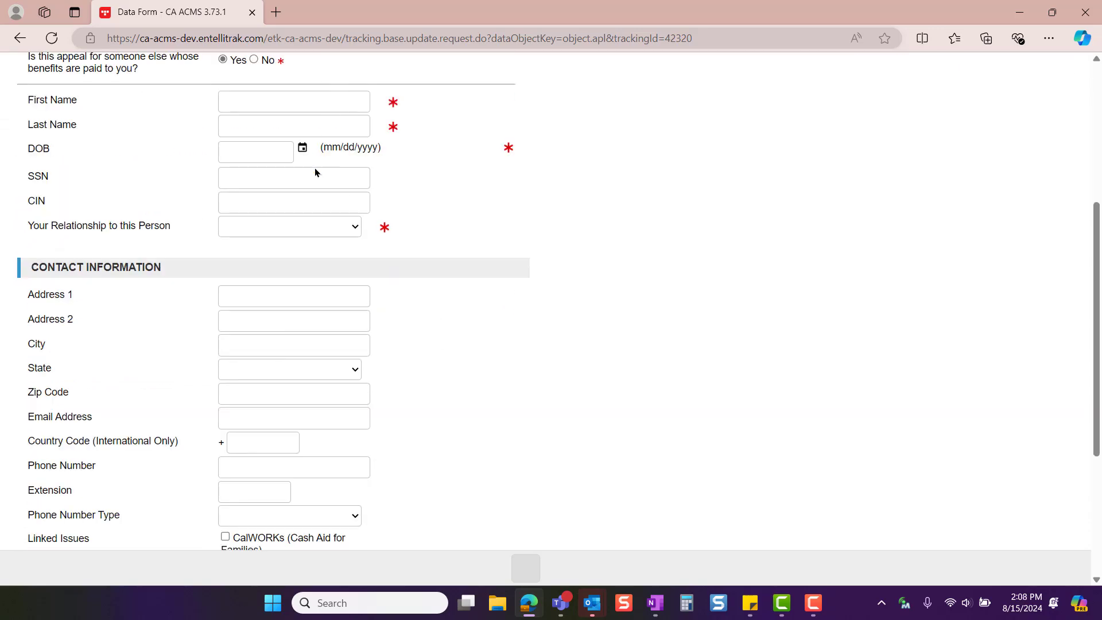
pyautogui.scroll(-2, 417, 311)
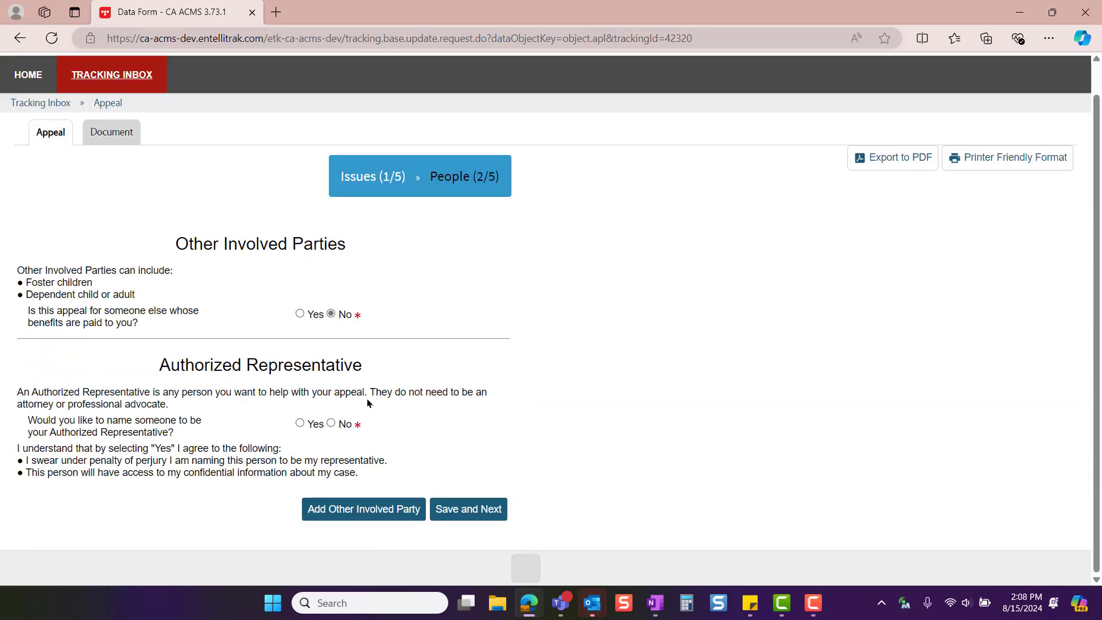
# Choose to name an authorized representative, with relationship Professional AR Organization and agency Alliance for Children's Rights
pyautogui.click(300, 424)
pyautogui.scroll(-7, 401, 287)
pyautogui.click(400, 135)
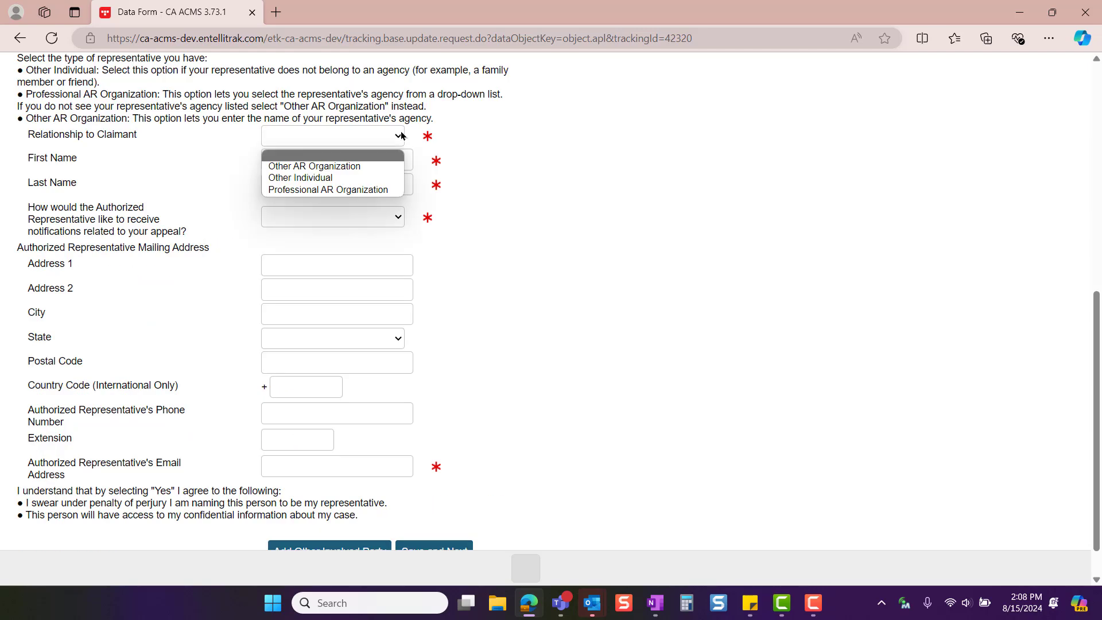
pyautogui.click(381, 191)
pyautogui.click(394, 160)
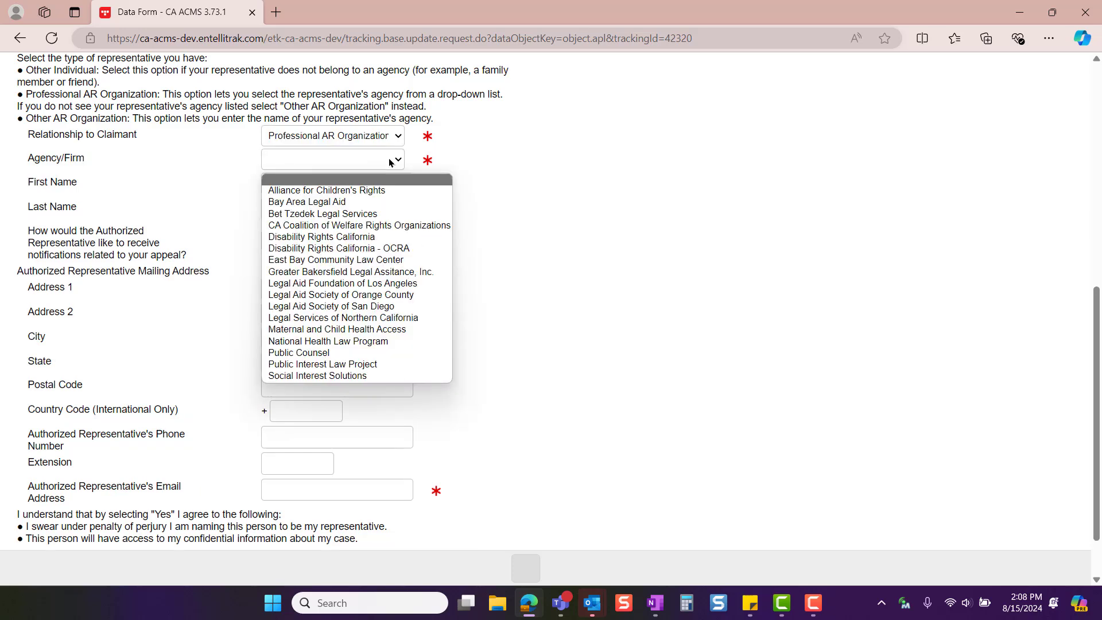
pyautogui.click(408, 194)
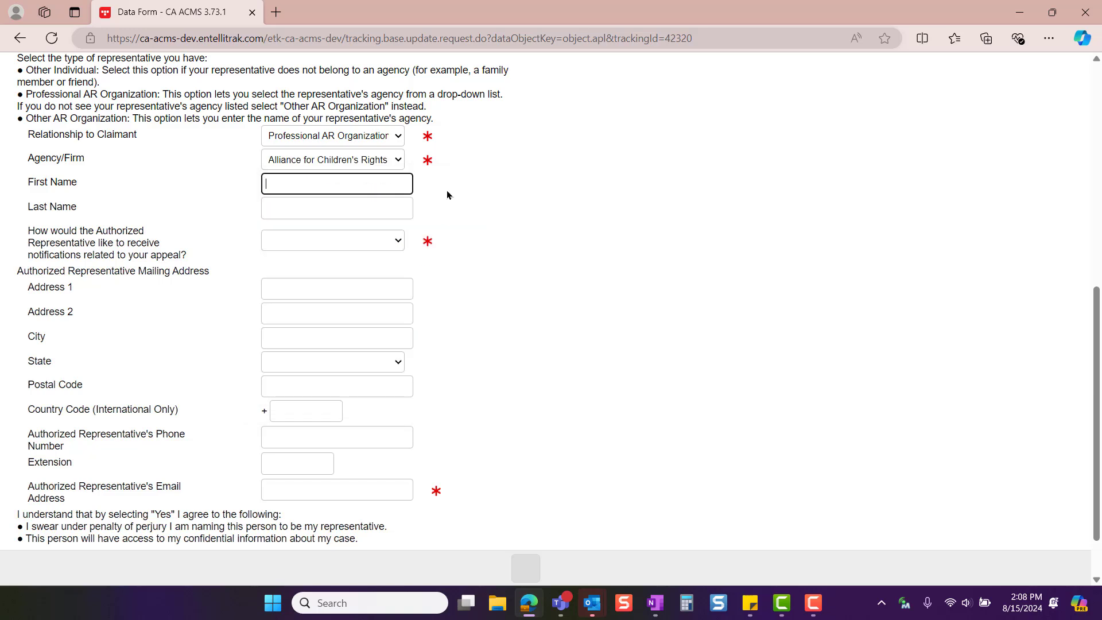
# Enter the representative's first name, last name and email address, set notifications to Email Address, and save to continue
pyautogui.press('Tab')
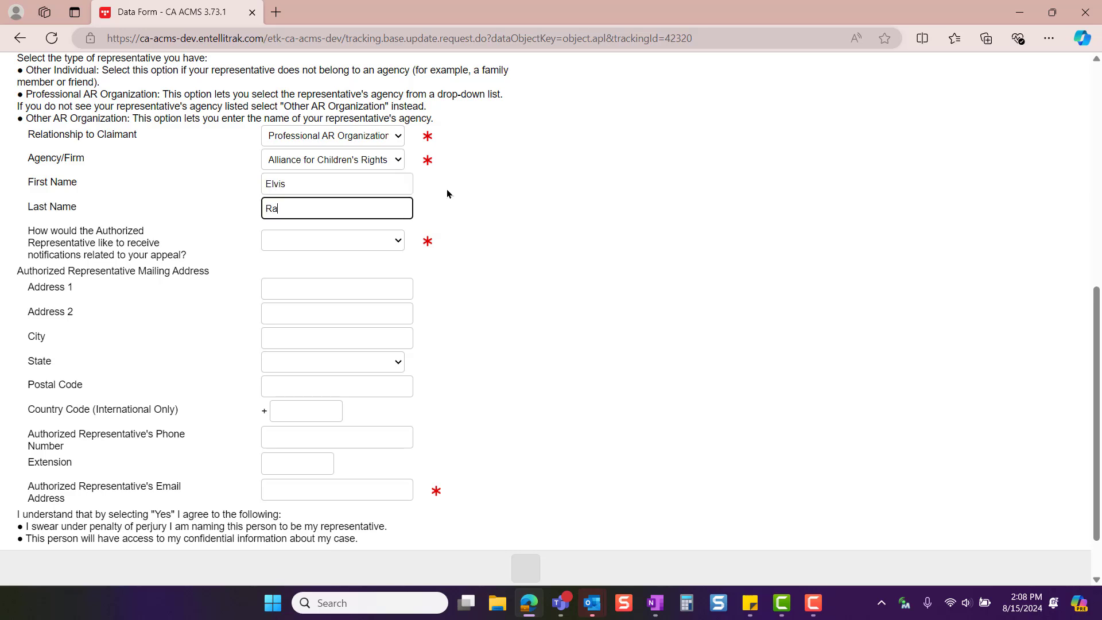
pyautogui.click(365, 241)
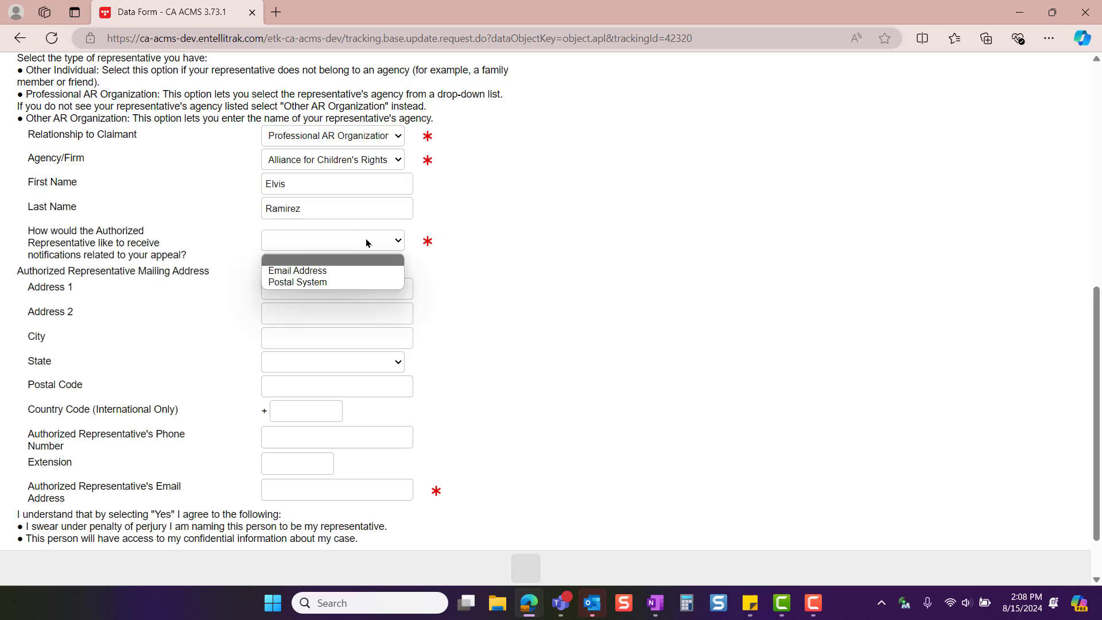
pyautogui.click(367, 270)
pyautogui.click(368, 489)
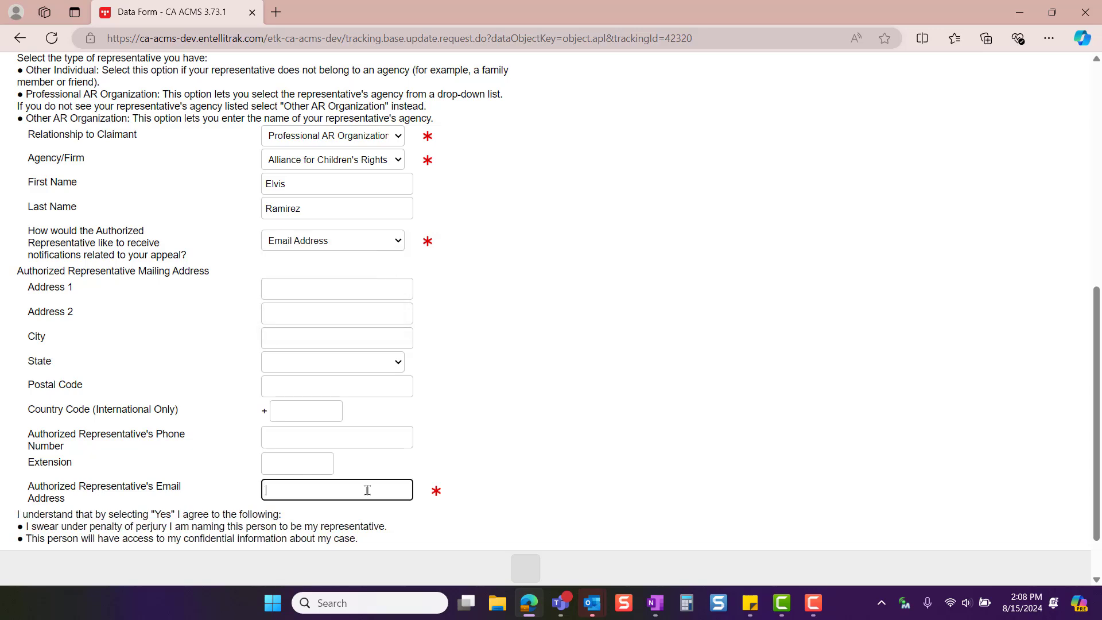
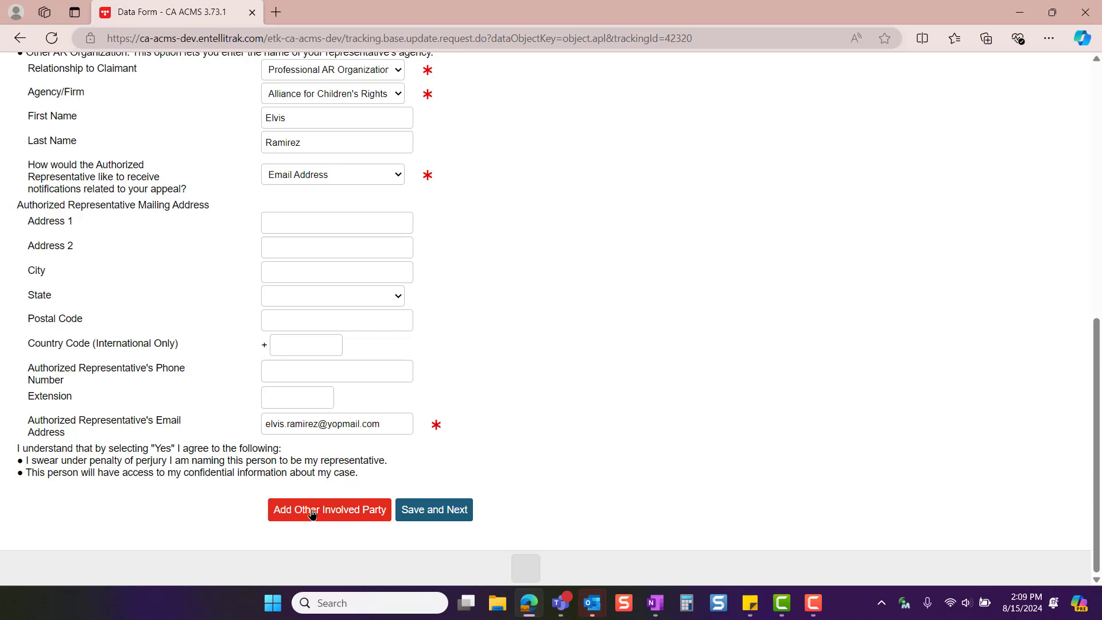
pyautogui.click(439, 510)
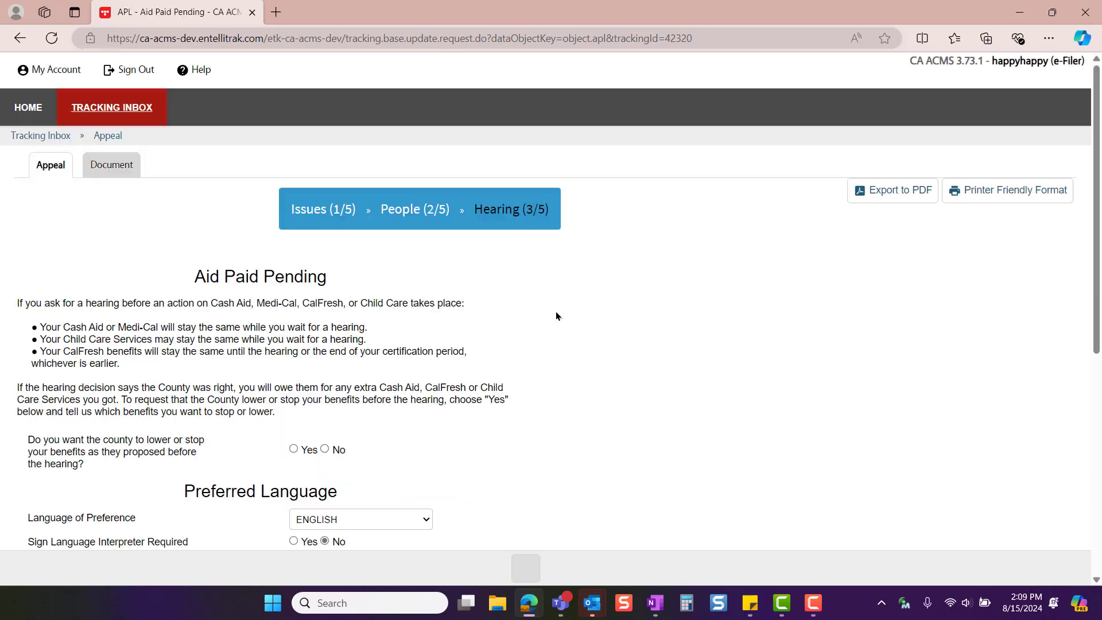
# Review the aid paid pending and language settings of the Hearing step and choose Phone as the hearing modality
pyautogui.scroll(-1, 556, 230)
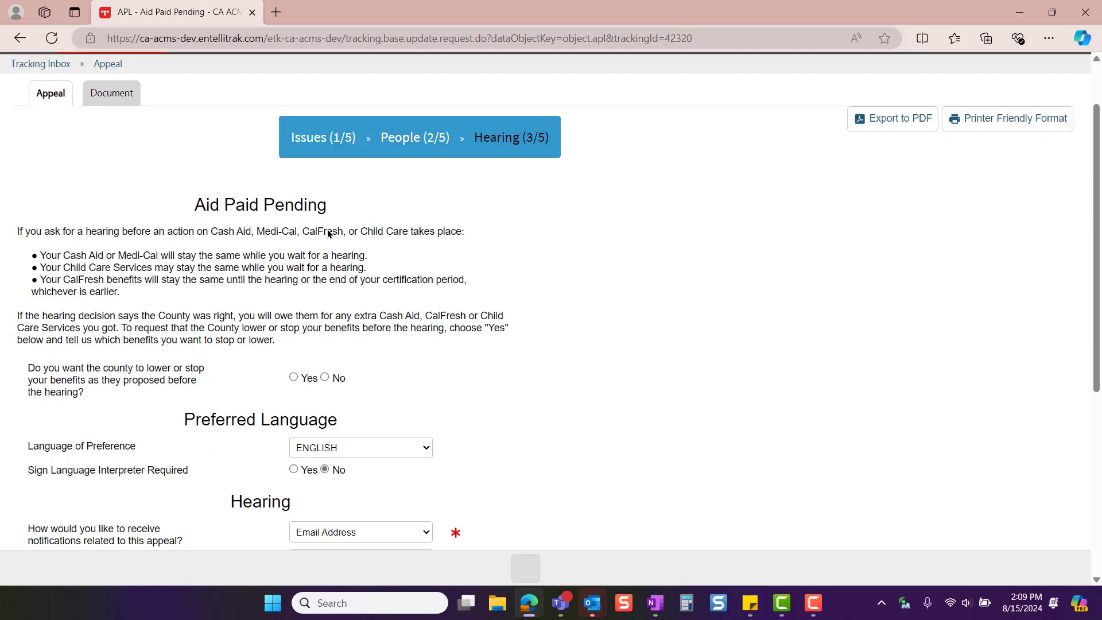
pyautogui.scroll(-3, 522, 257)
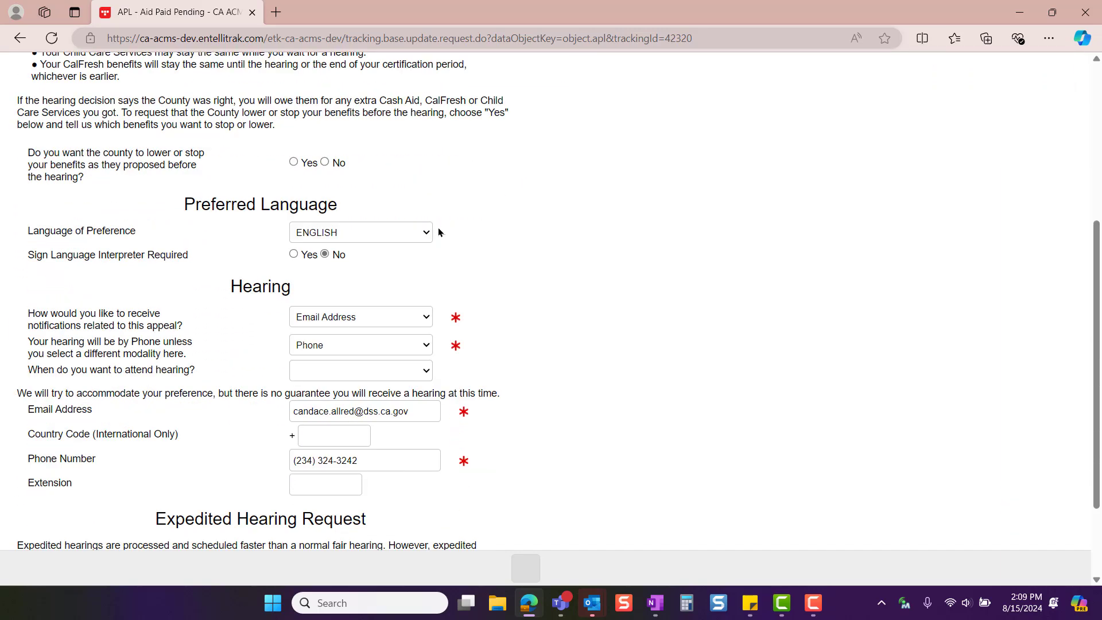
pyautogui.scroll(-2, 504, 240)
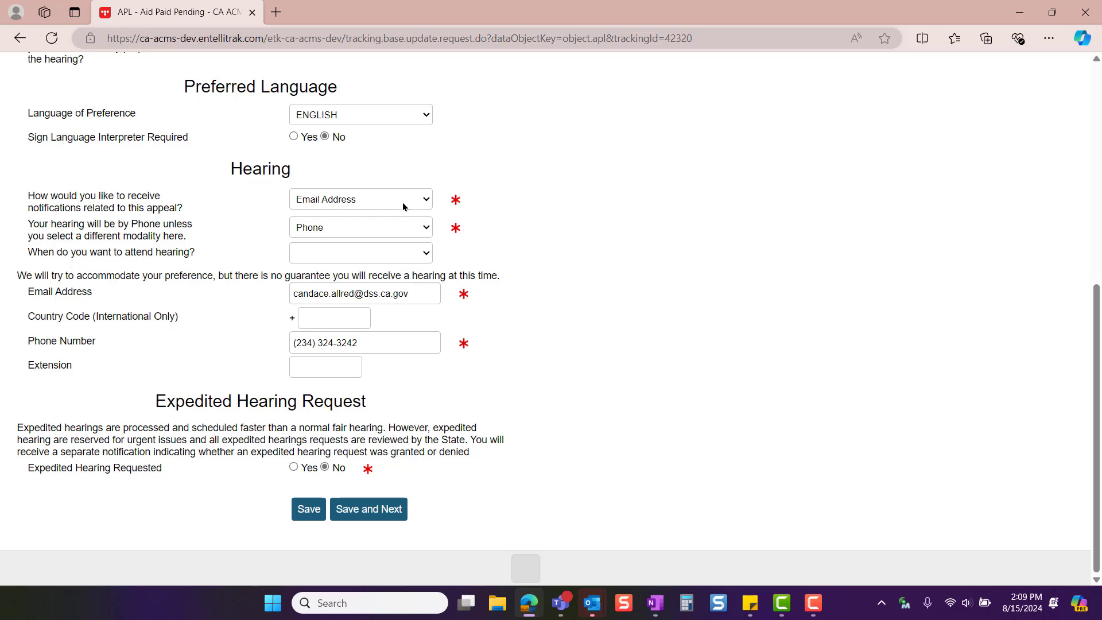
pyautogui.click(394, 229)
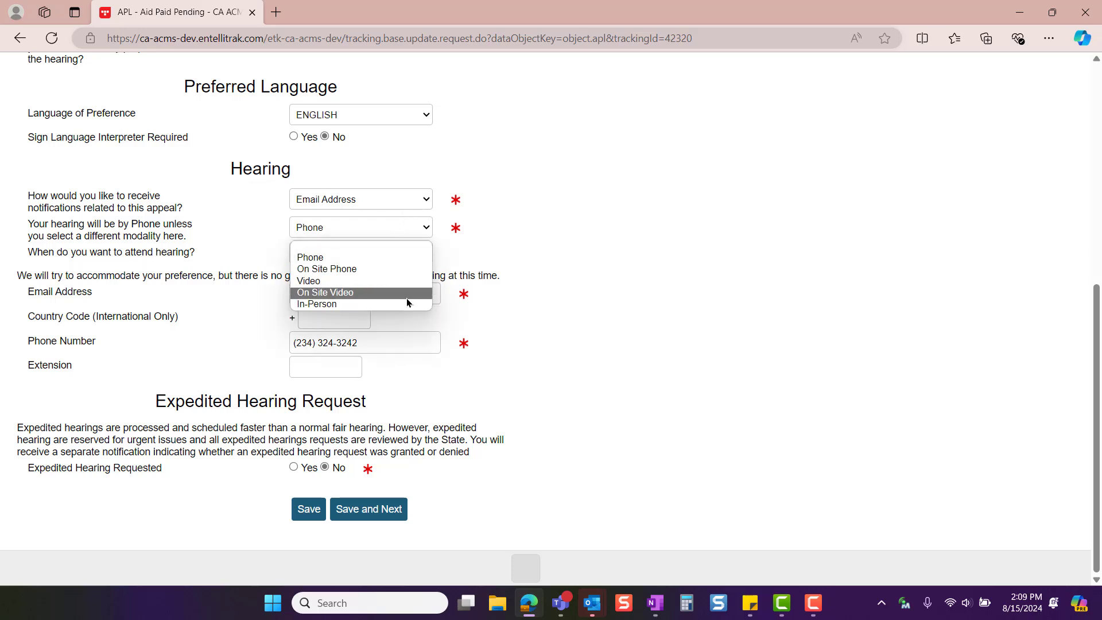
pyautogui.click(408, 263)
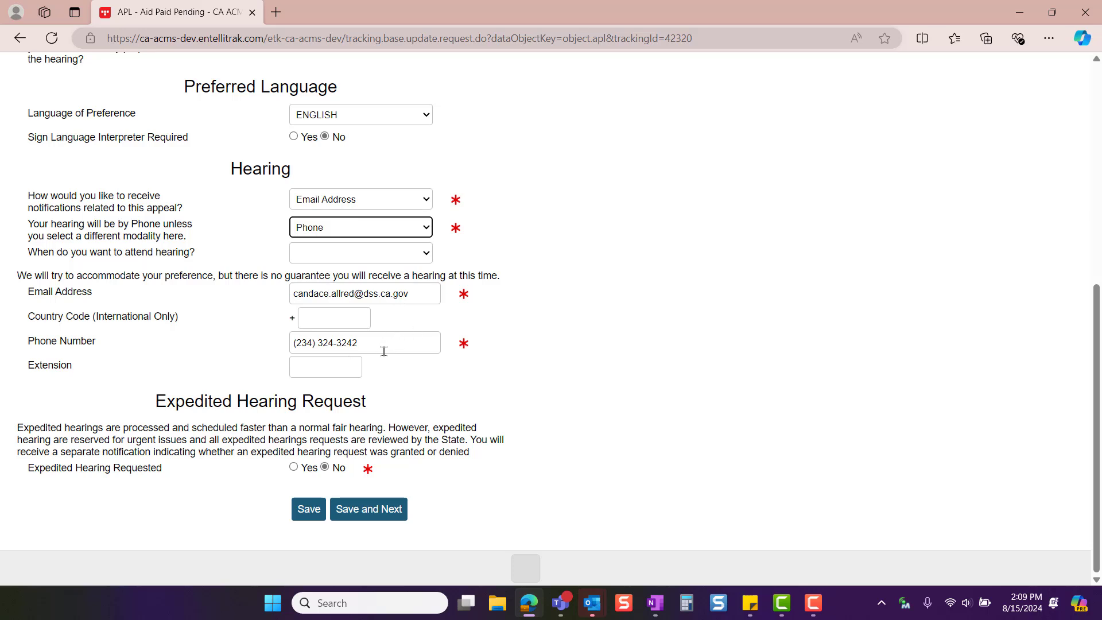
# View the expedited hearing reason field, set the expedited request back to No and save the hearing details
pyautogui.click(294, 468)
pyautogui.scroll(-1, 294, 468)
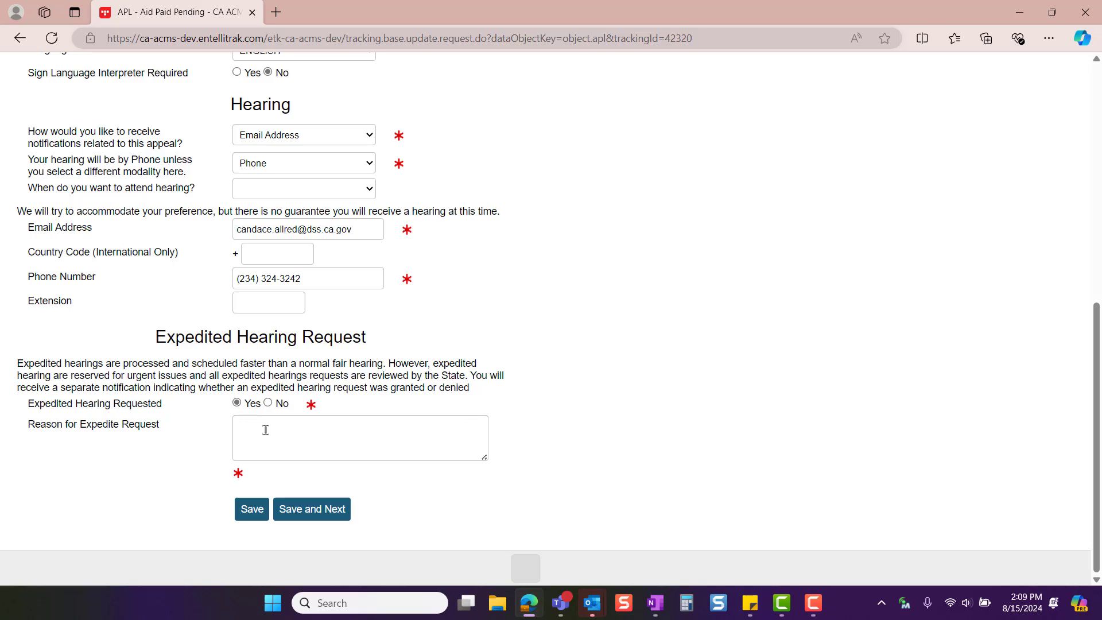
pyautogui.click(269, 403)
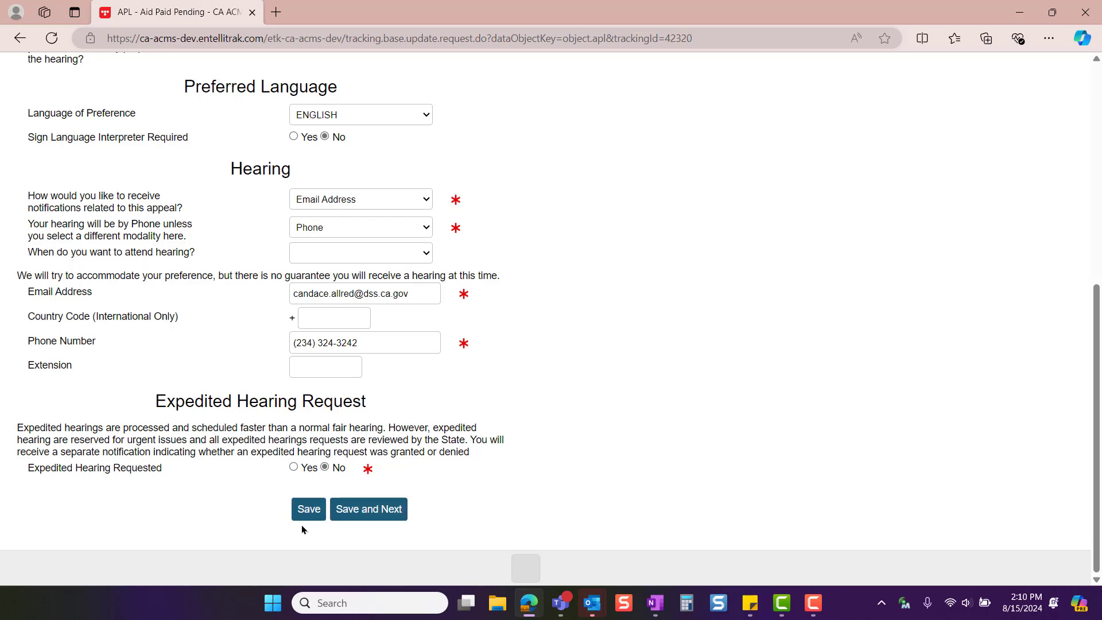
pyautogui.click(307, 509)
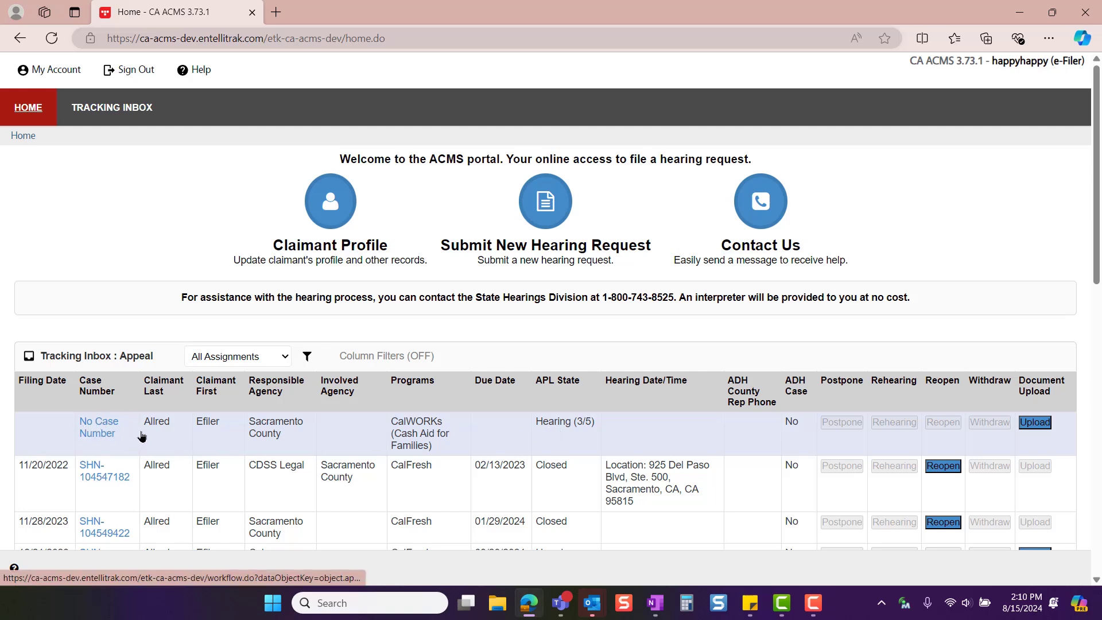
# Reopen the appeal without a case number from the home page and continue from its Hearing step to Documents
pyautogui.click(98, 432)
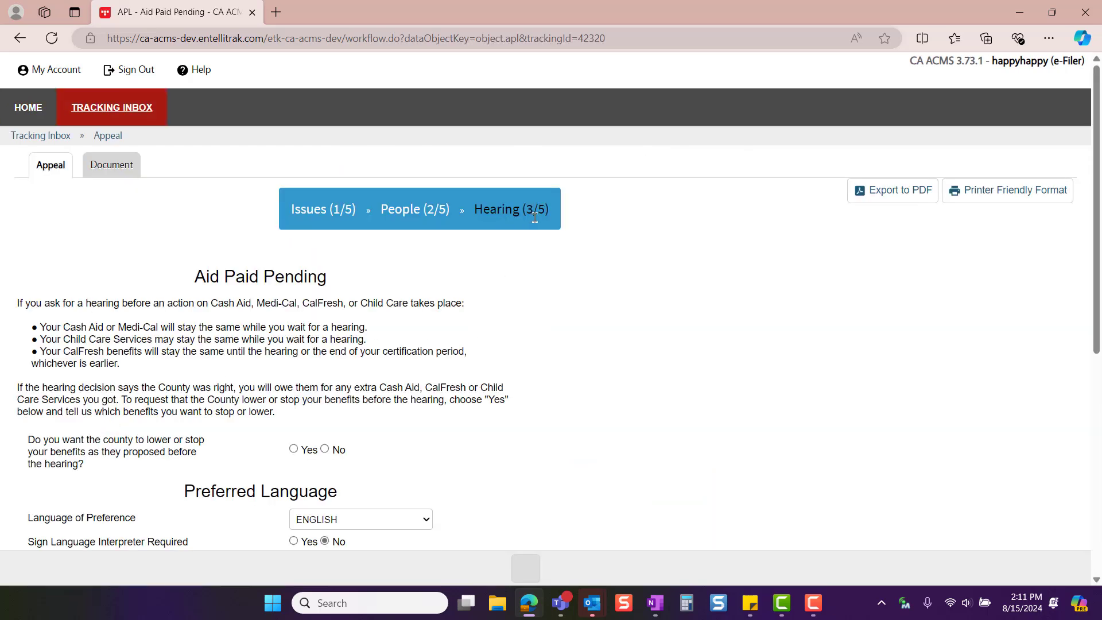
pyautogui.scroll(-7, 570, 379)
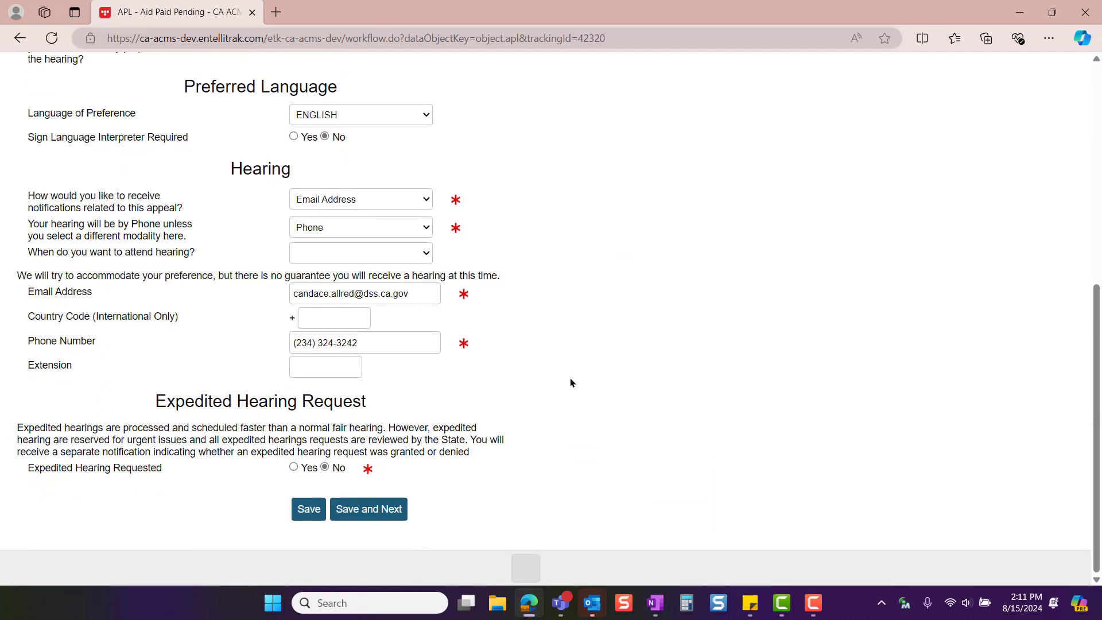
pyautogui.click(381, 513)
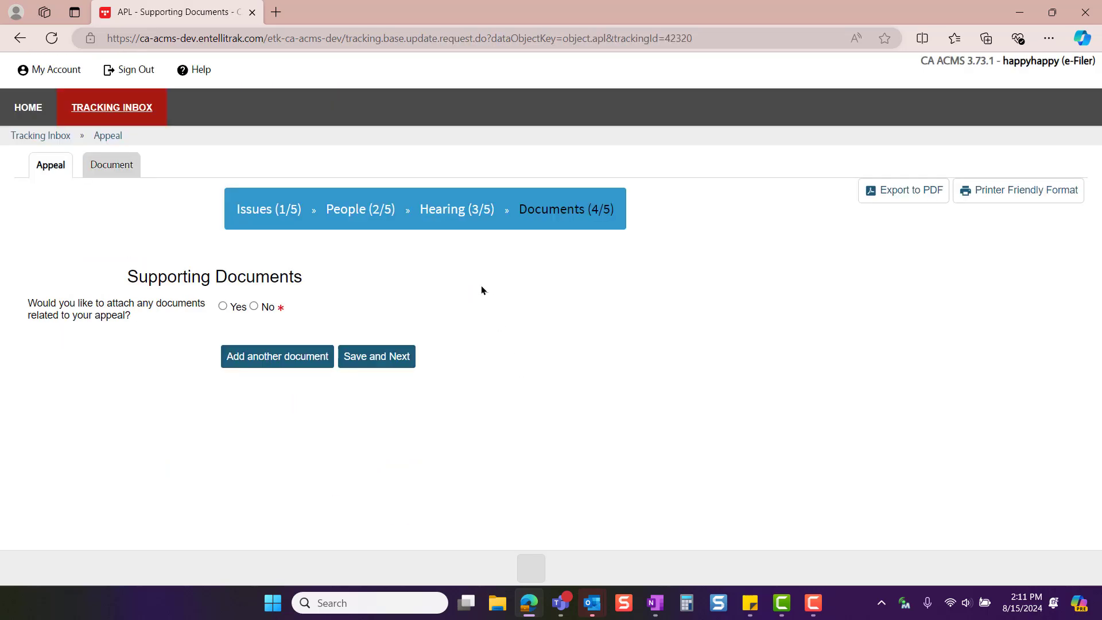
# View the supporting document attachment fields, set attaching documents back to No, and save to continue to the Summary step
pyautogui.click(223, 308)
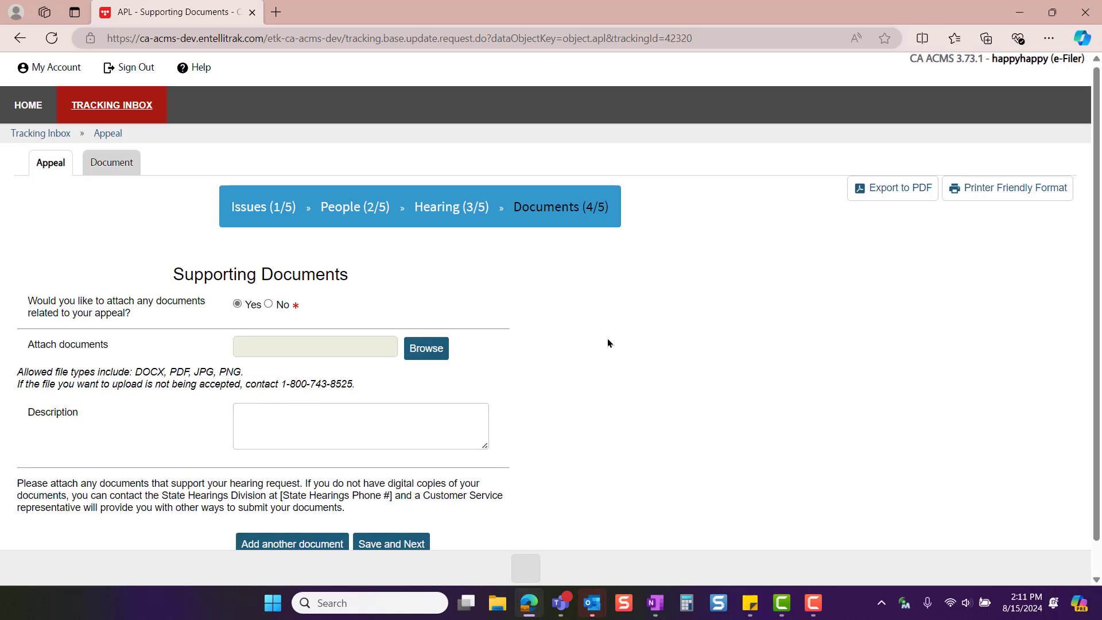
pyautogui.scroll(-1, 607, 338)
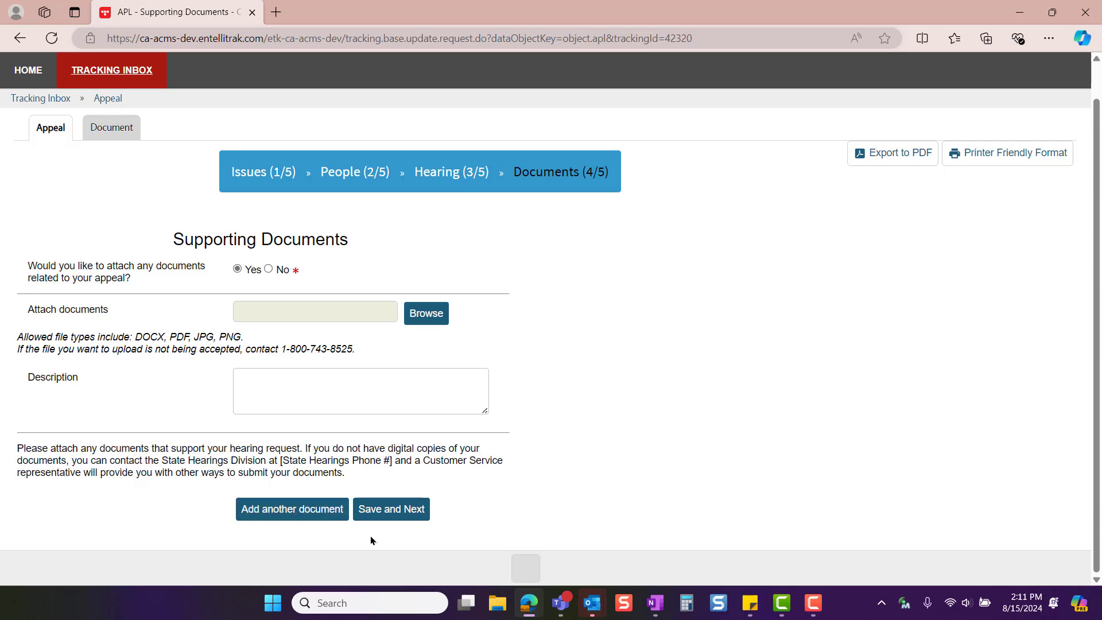
pyautogui.click(427, 516)
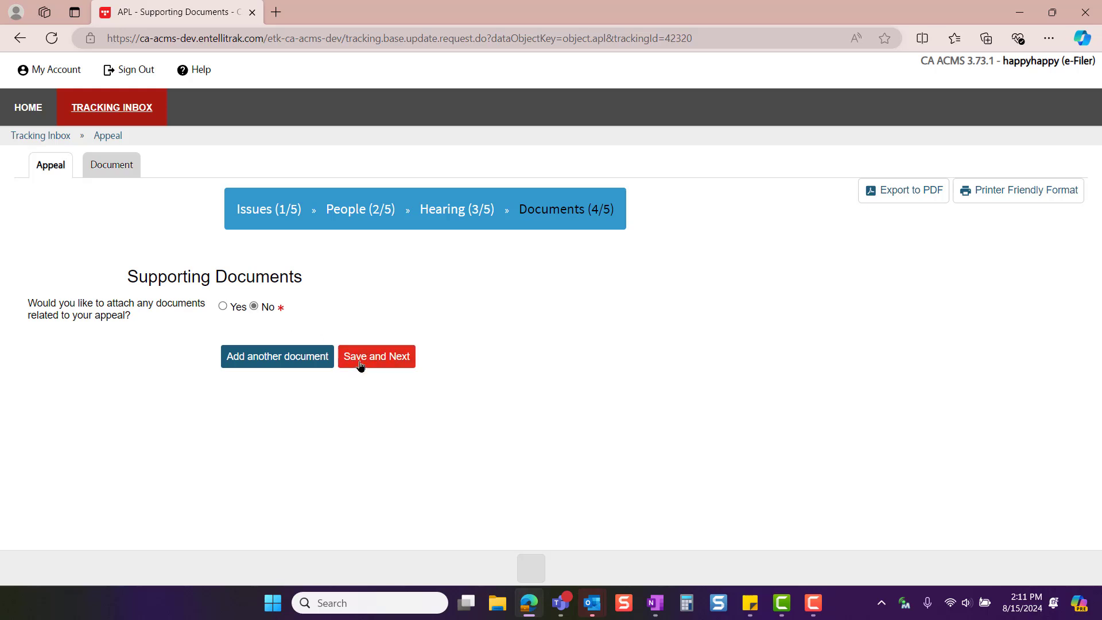
pyautogui.click(395, 361)
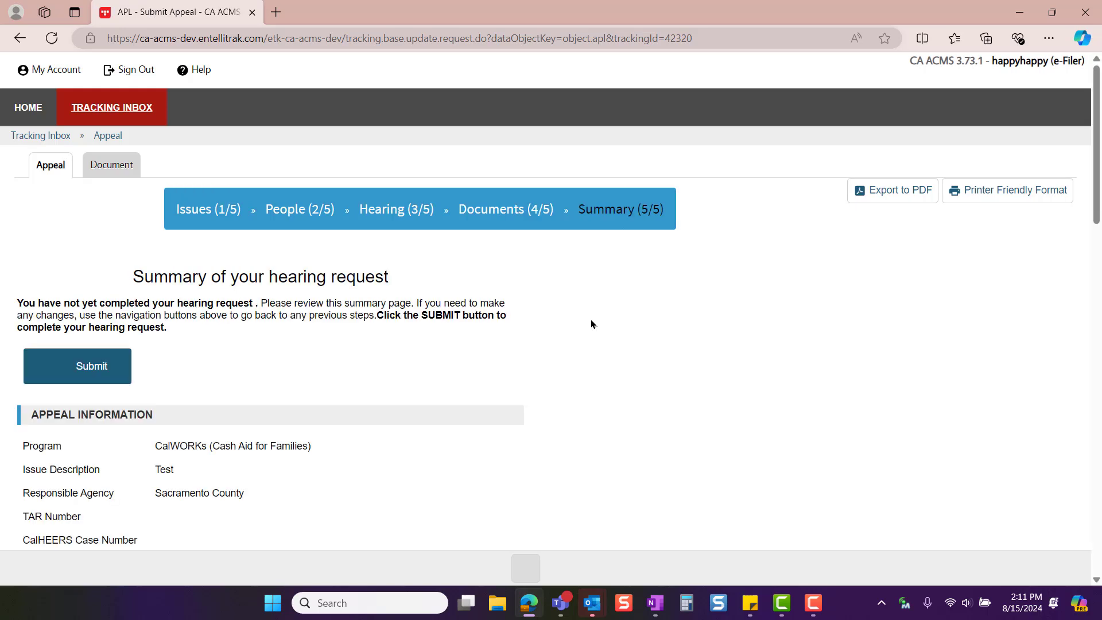
# Review the appeal information, aid paid pending, interpreter and authorized representative sections of the summary and submit the hearing request
pyautogui.scroll(-1, 587, 320)
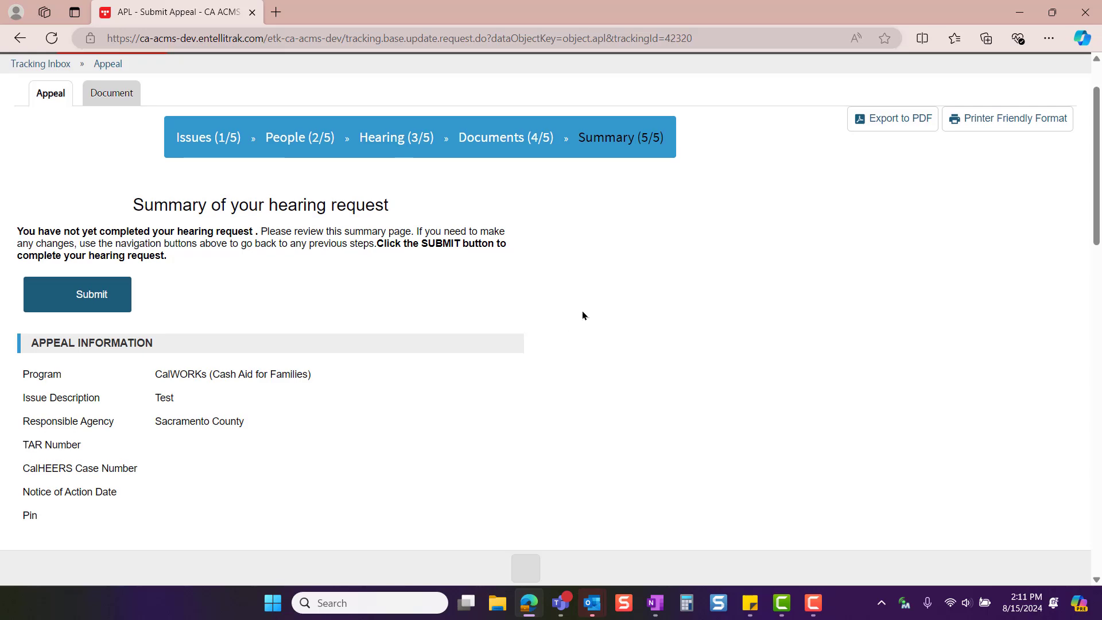
pyautogui.scroll(-5, 581, 314)
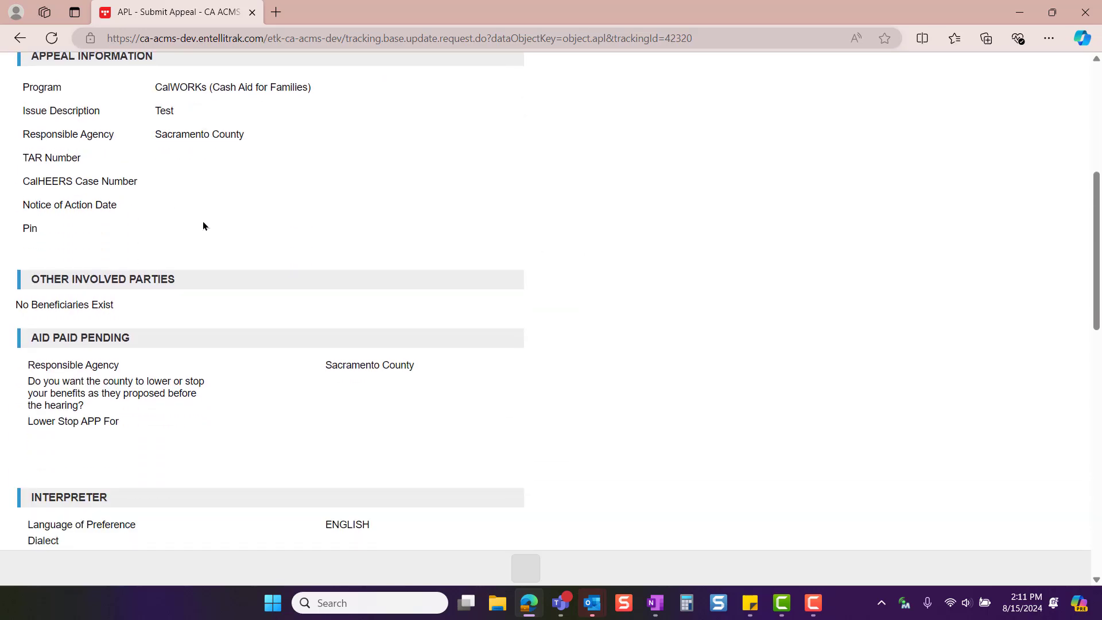
pyautogui.scroll(-2, 442, 290)
pyautogui.scroll(-10, 383, 313)
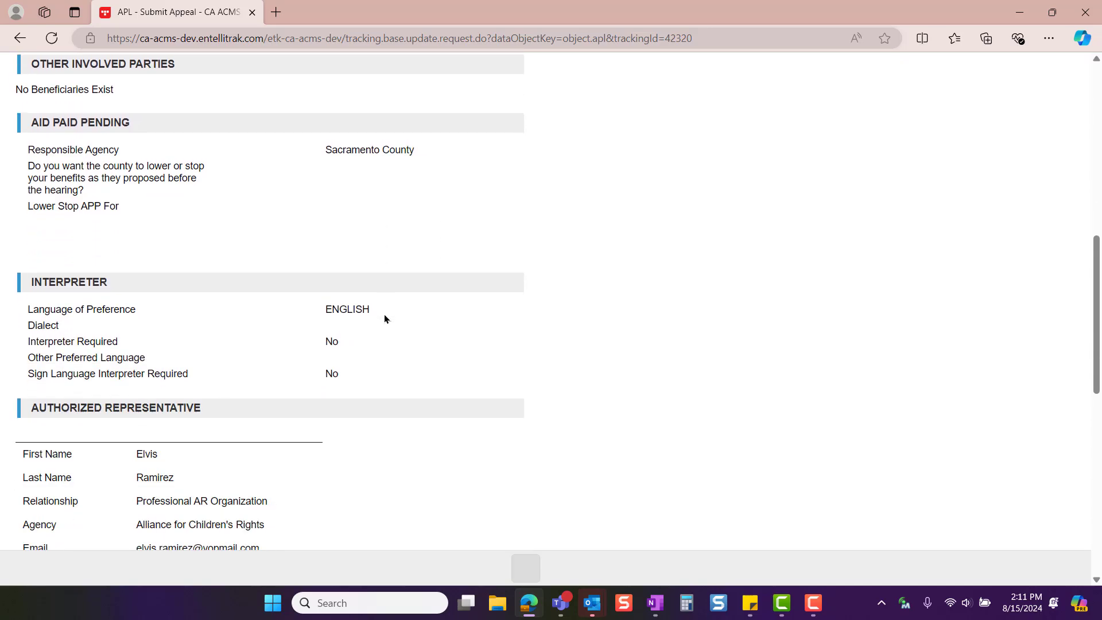
pyautogui.click(349, 509)
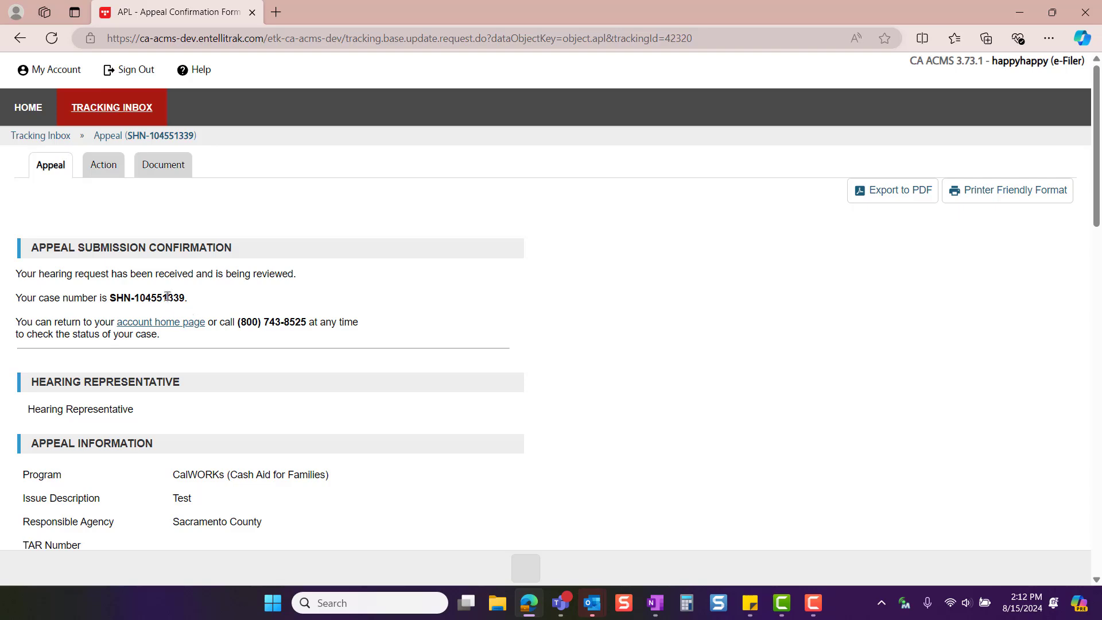
# Return to the home page and locate the newly submitted CalWORKs appeal in the appeal tracking inbox
pyautogui.click(19, 109)
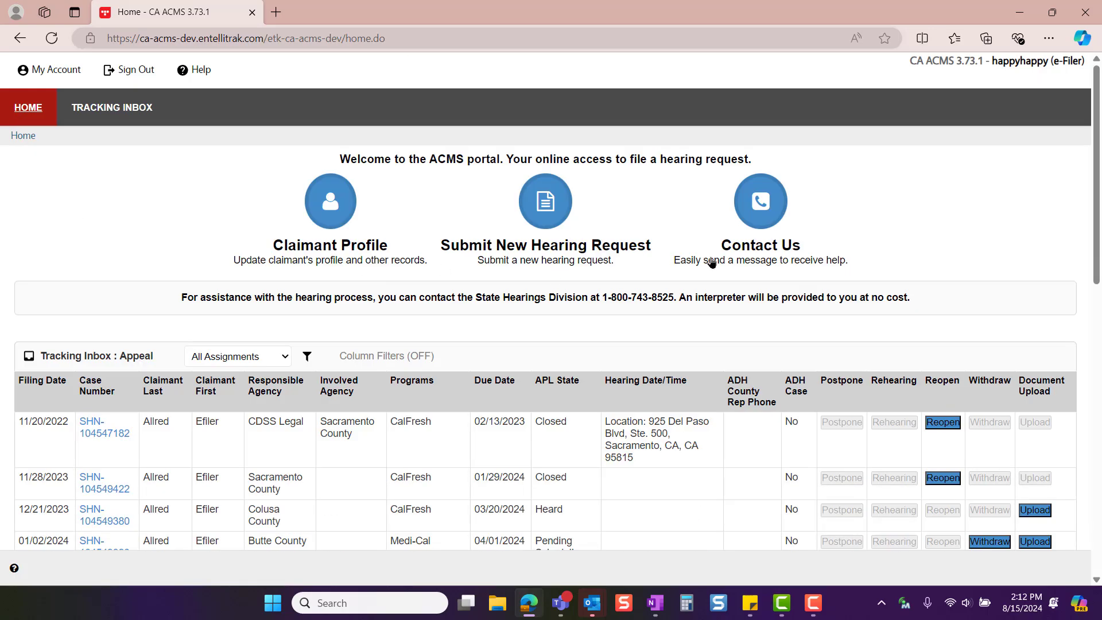
pyautogui.scroll(-12, 570, 312)
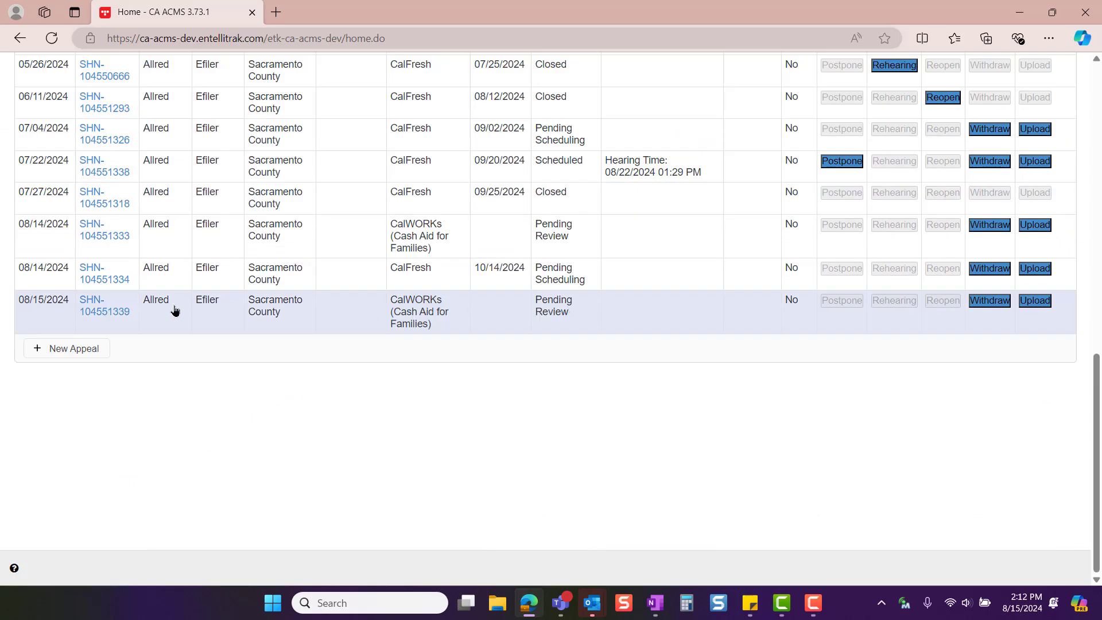